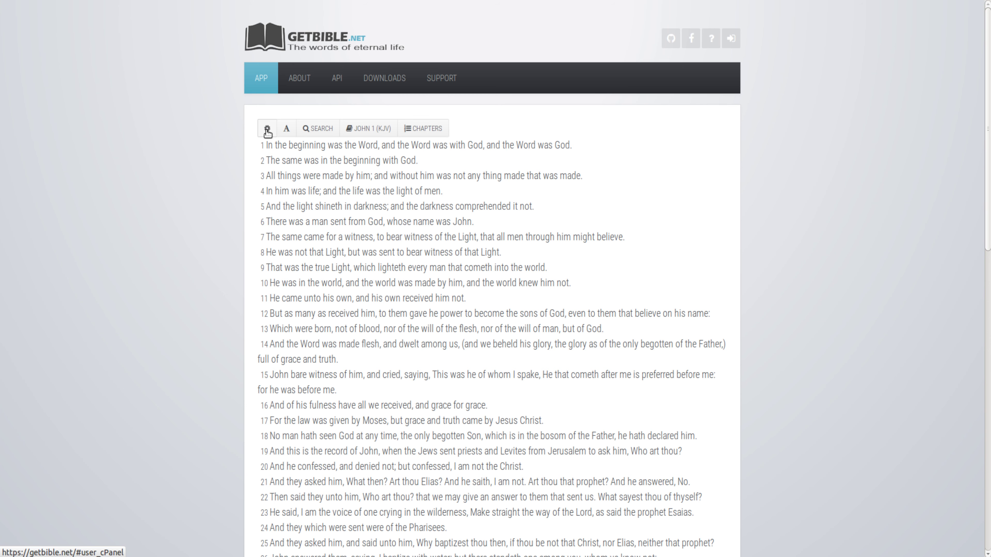
# - Open settings and show the Account tab with its free sign-up and login options
pyautogui.click(267, 130)
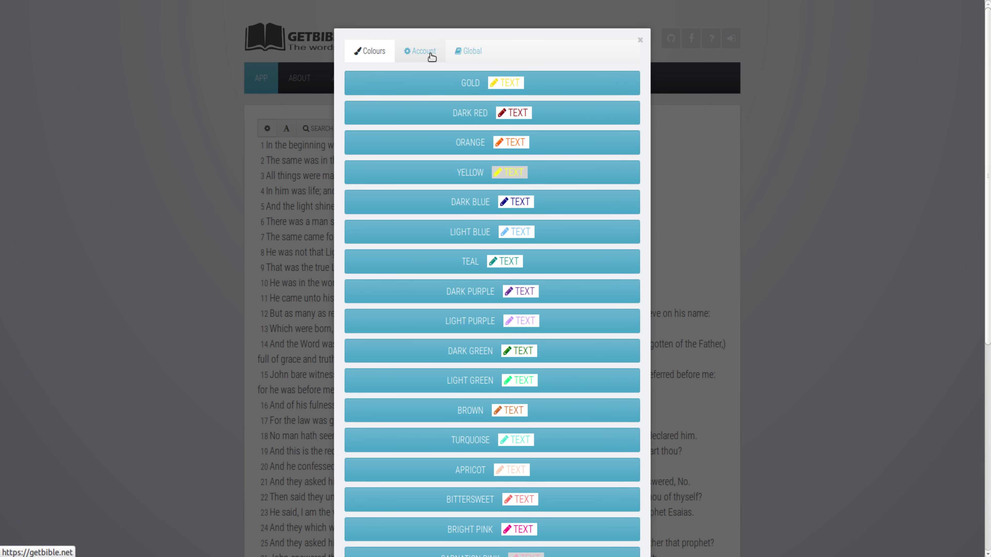
pyautogui.click(431, 57)
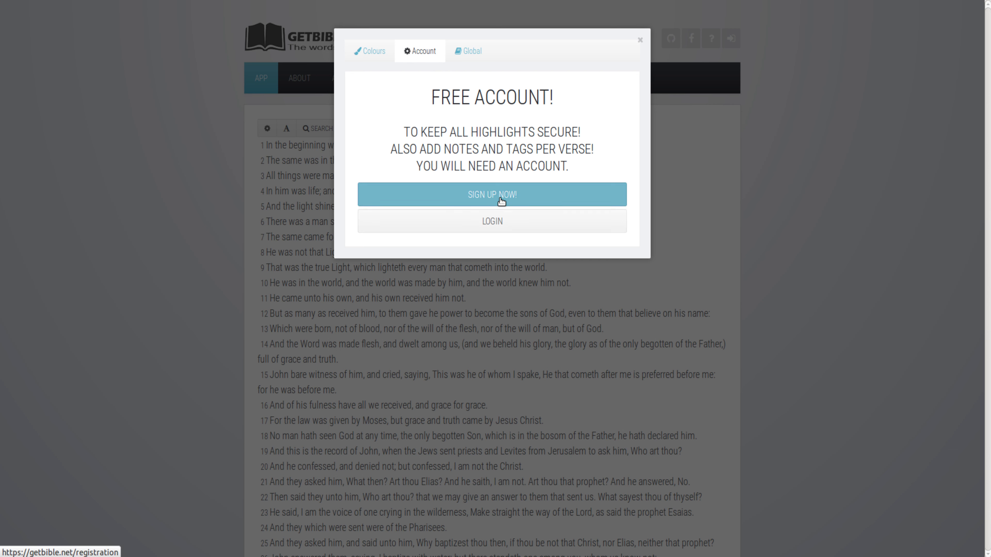
# - Log in to the member account through the Members Area using the saved credentials
pyautogui.click(493, 222)
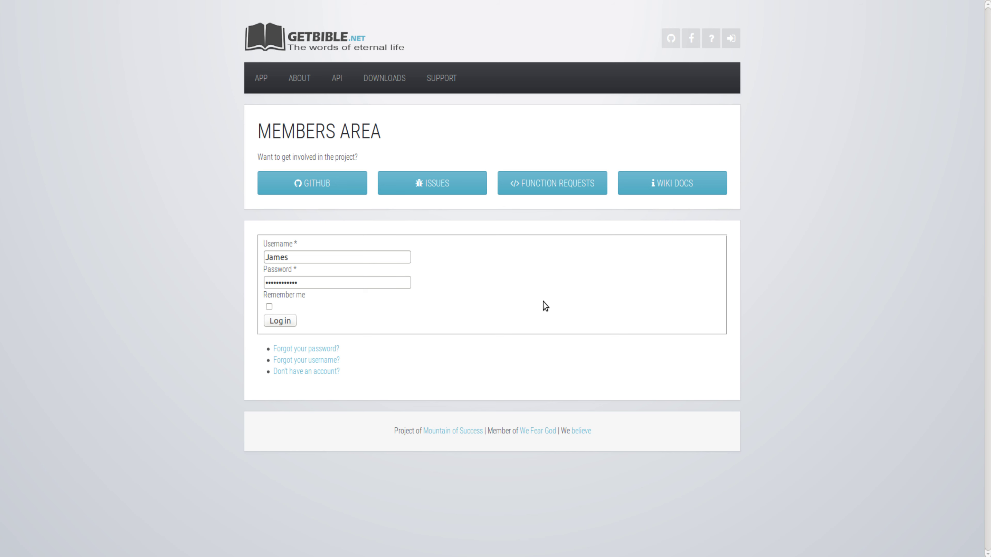
pyautogui.press('Return')
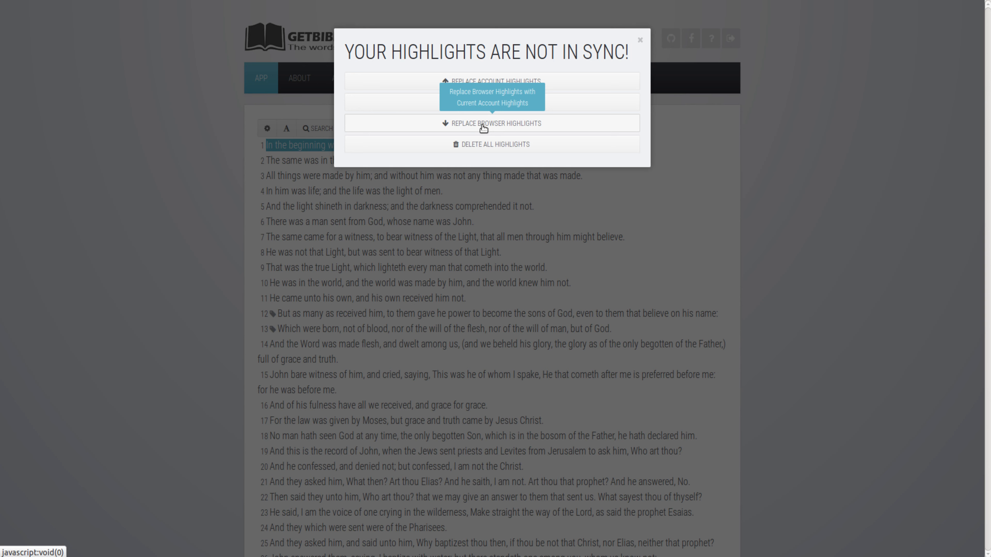
# - Replace the browser highlights with the account's highlights so John 1 verse 3 turns gold
pyautogui.click(483, 124)
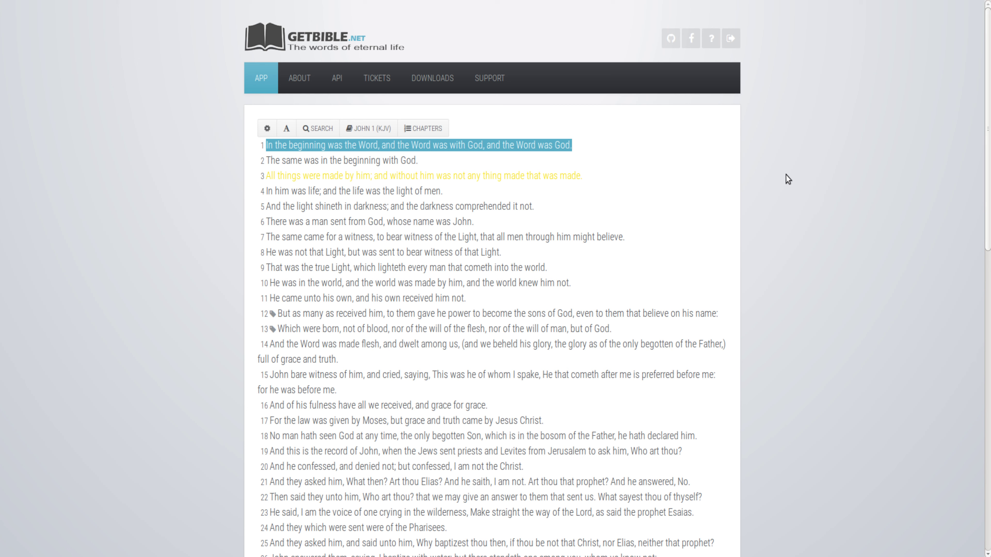
pyautogui.scroll(-3, 786, 179)
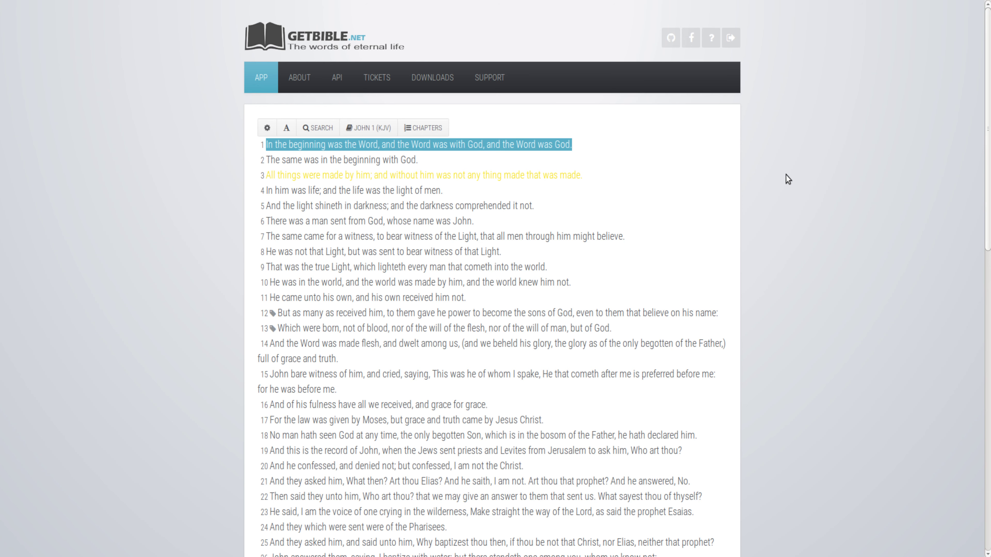
# - Add the tag 'Life' to John 1 verse 16
pyautogui.moveTo(272, 221)
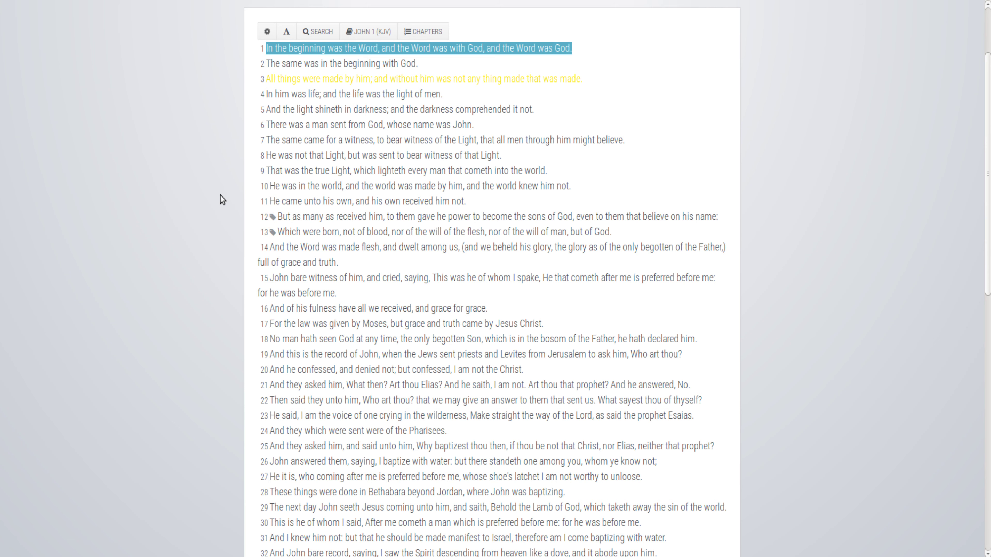
pyautogui.scroll(-2, 211, 206)
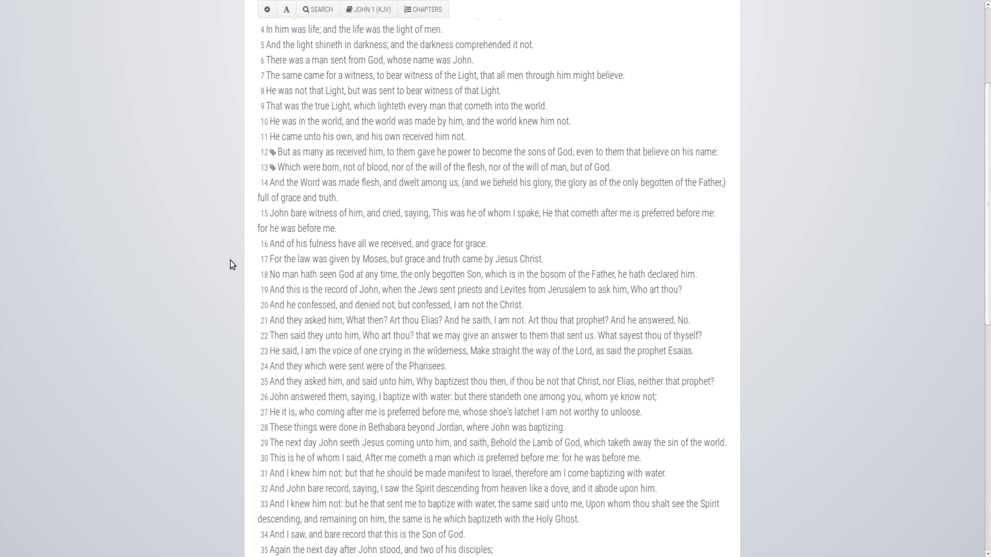
pyautogui.click(265, 249)
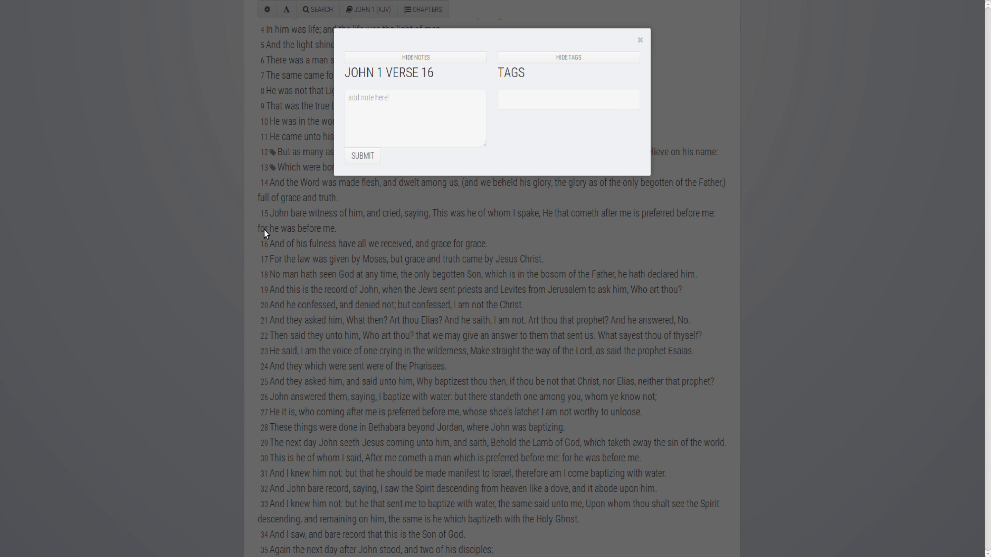
pyautogui.click(513, 99)
pyautogui.write('Life')
pyautogui.press('Return')
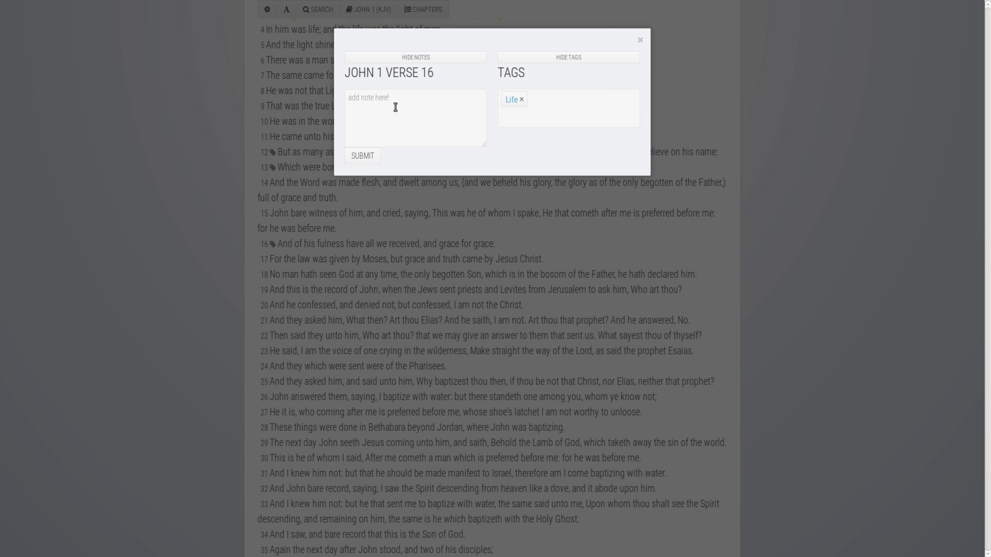
# - Attach the note 'Wonderful life', fixing its spelling, and save verse 16's tag and note
pyautogui.click(386, 105)
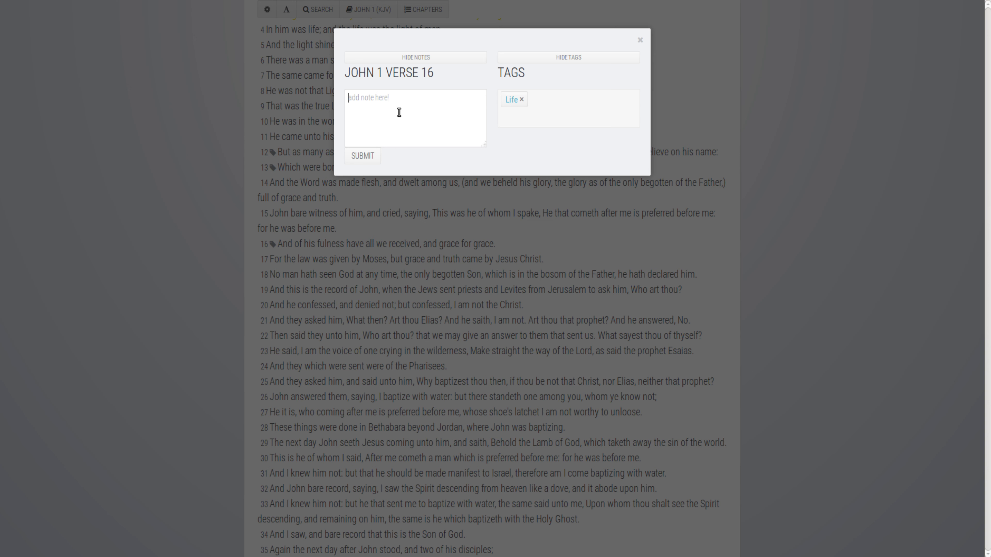
pyautogui.write('Woderful life')
pyautogui.rightClick(358, 99)
pyautogui.click(392, 107)
pyautogui.click(351, 158)
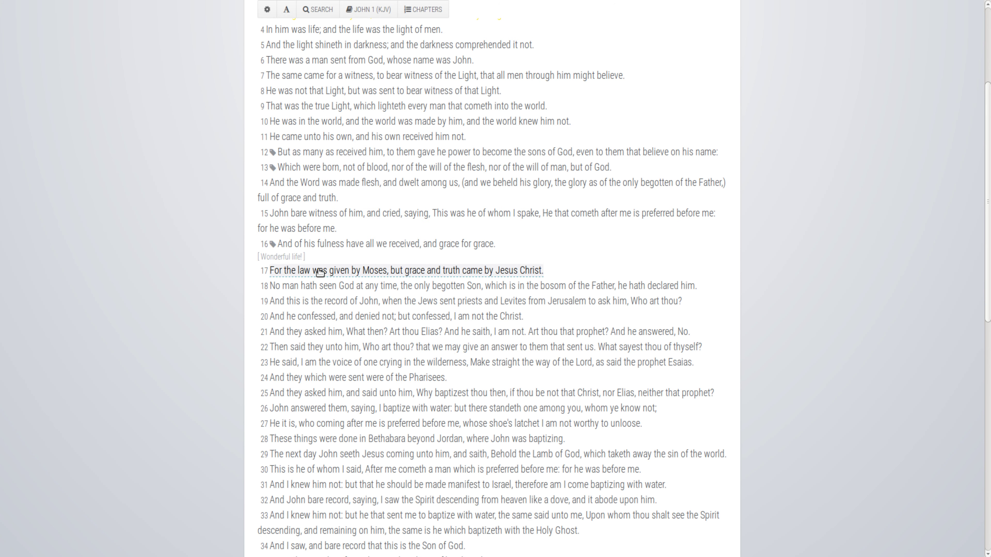
# - From verse 13's tags, browse the Born Again tag page spanning Jeremiah 31 to Acts 2
pyautogui.moveTo(274, 247)
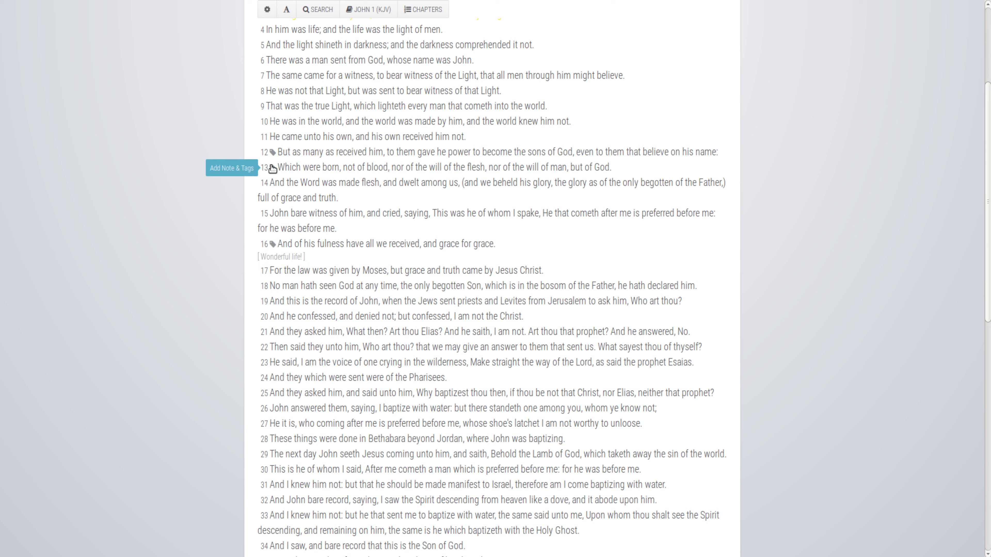
pyautogui.moveTo(272, 170)
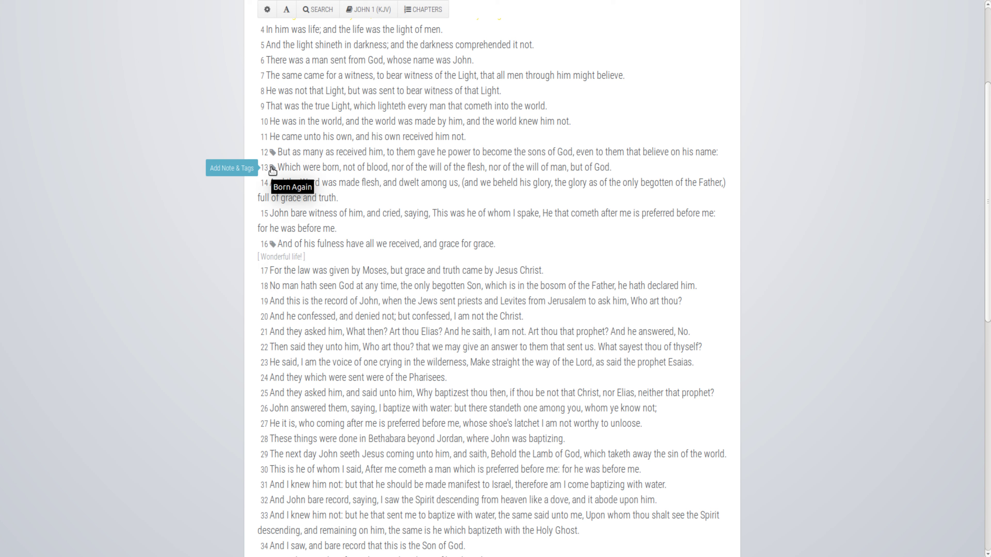
pyautogui.click(272, 168)
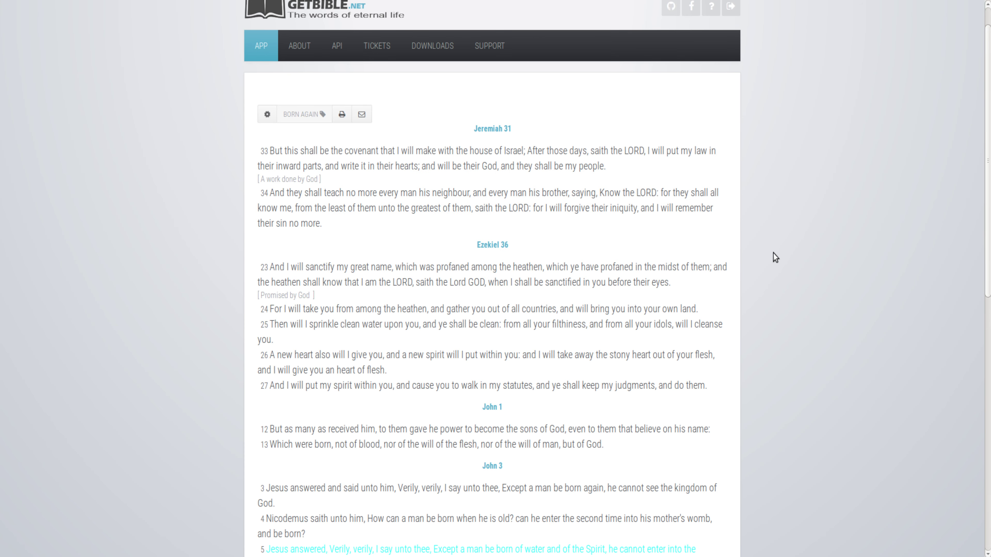
pyautogui.scroll(-5, 773, 253)
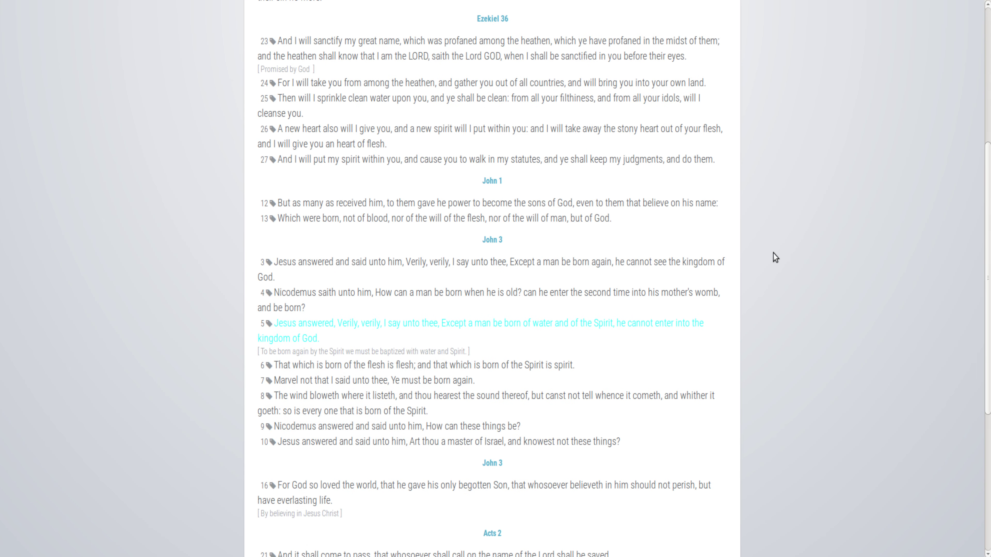
pyautogui.scroll(-6, 773, 253)
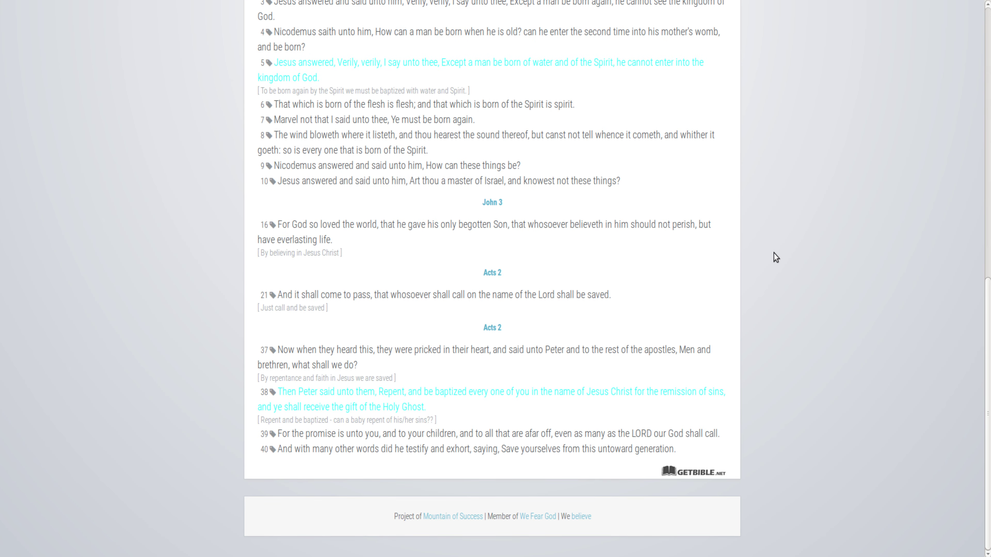
pyautogui.scroll(11, 773, 253)
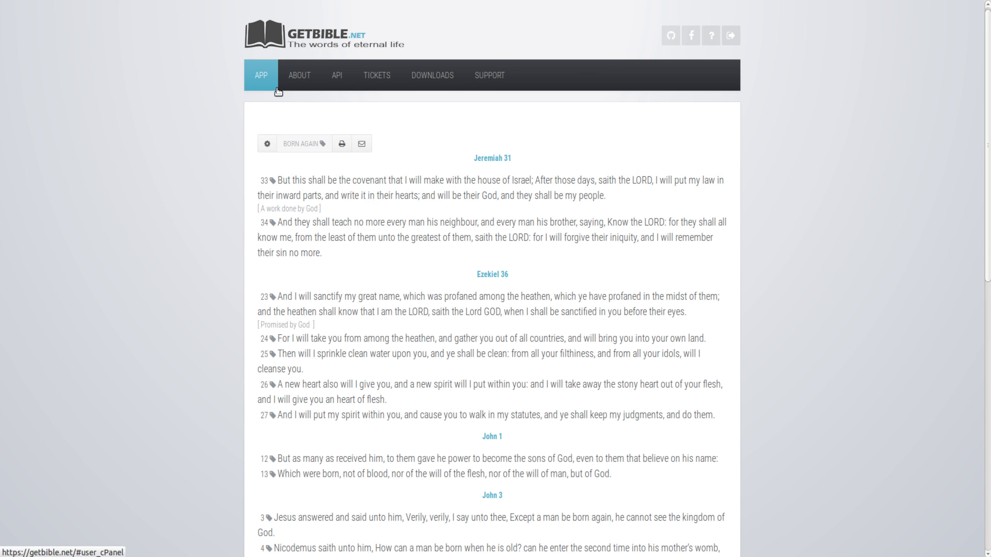
# - Reload the page and open the settings panel
pyautogui.press('F5')
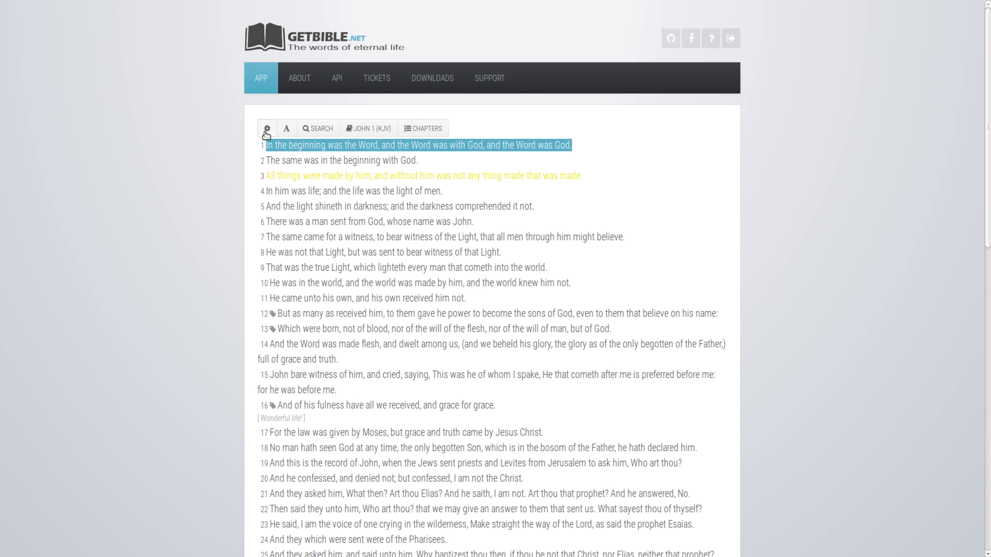
pyautogui.click(267, 129)
pyautogui.click(267, 131)
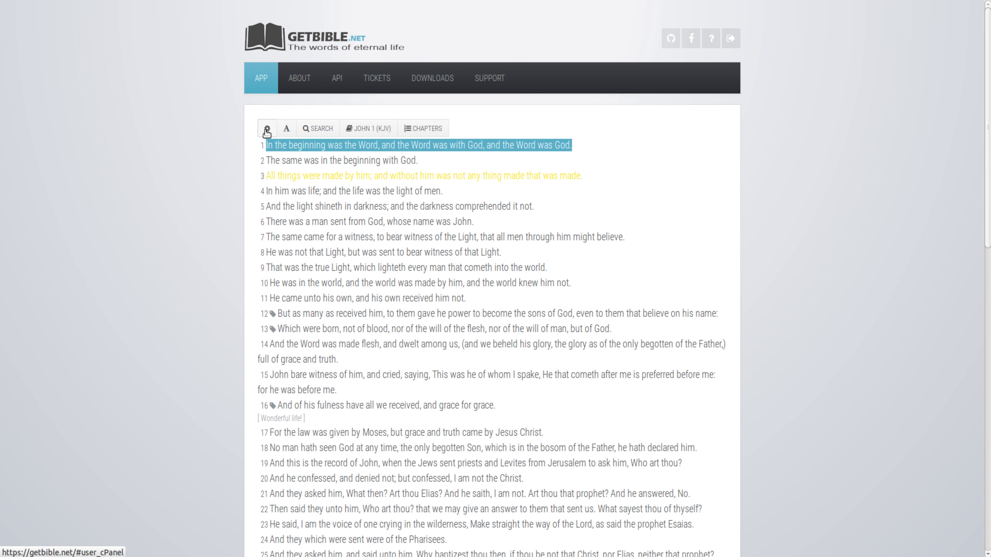
pyautogui.click(267, 132)
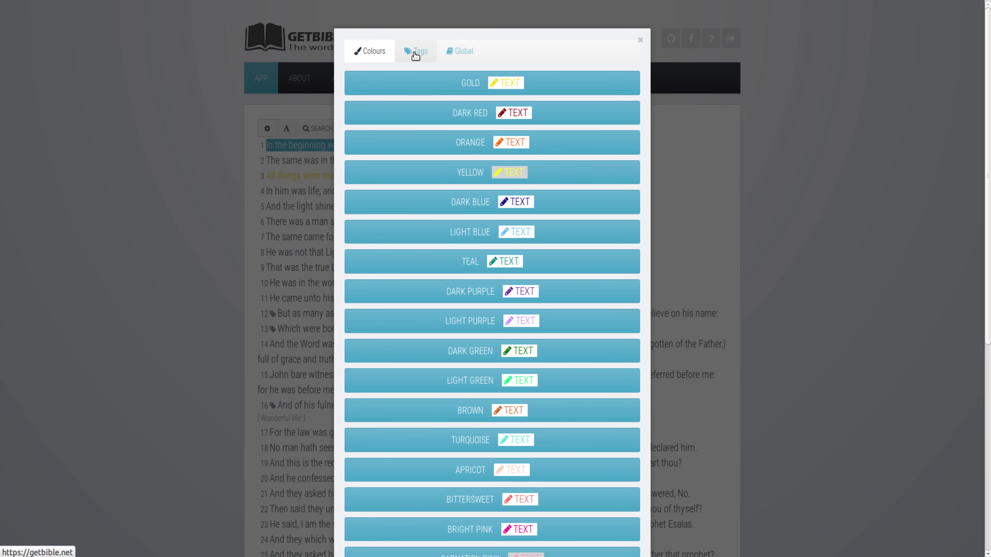
# - In the Tags settings, review inactive and default inactive tags, then list all active tags
pyautogui.click(416, 55)
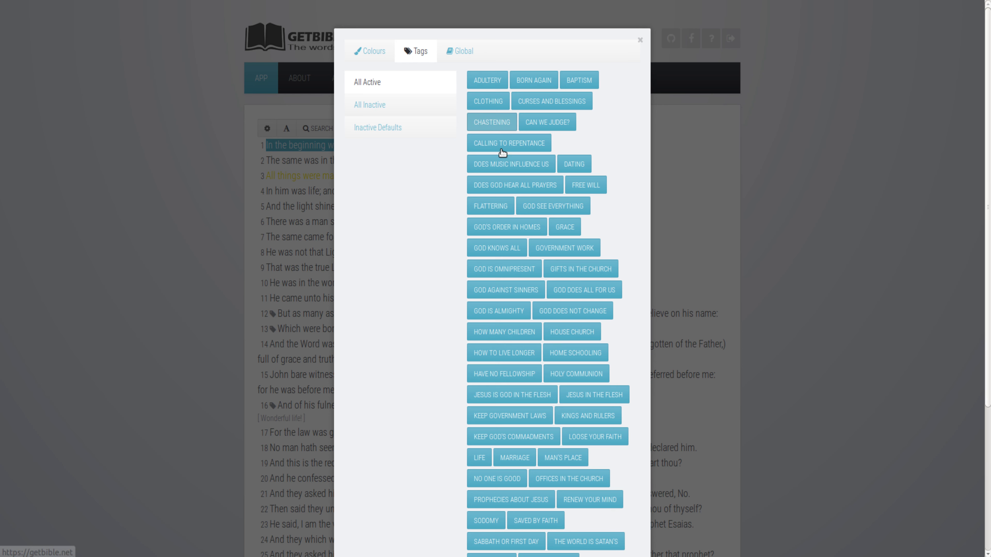
pyautogui.scroll(-2, 415, 230)
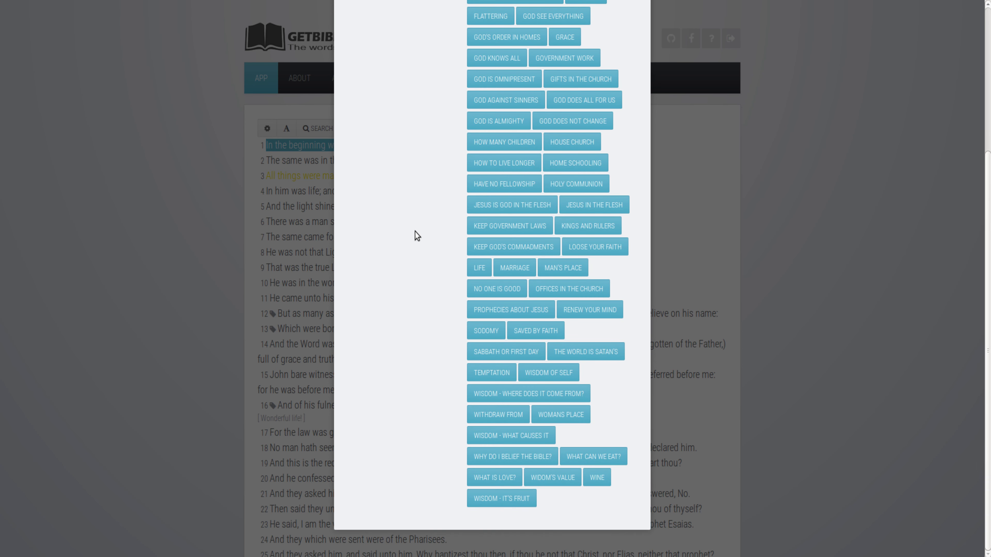
pyautogui.scroll(2, 415, 231)
pyautogui.click(390, 108)
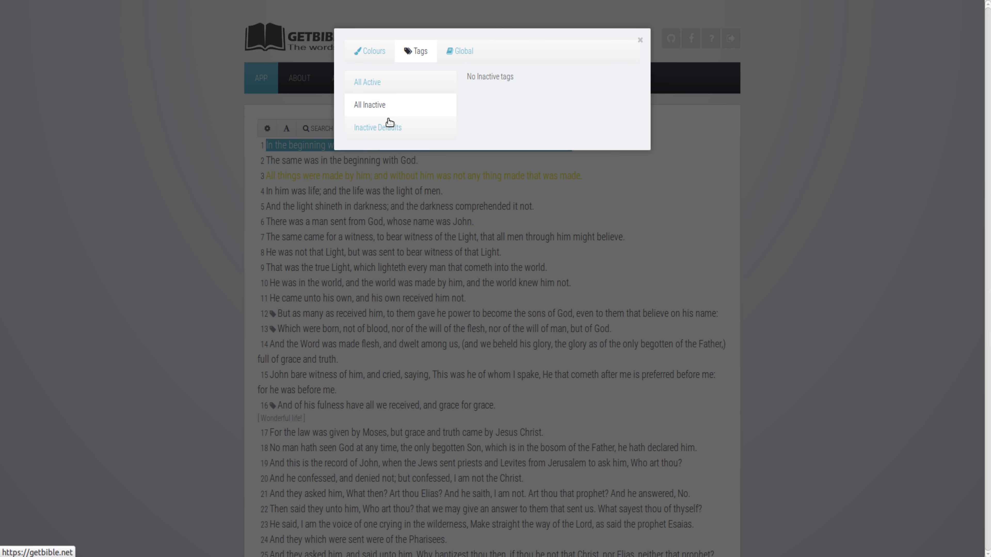
pyautogui.click(389, 133)
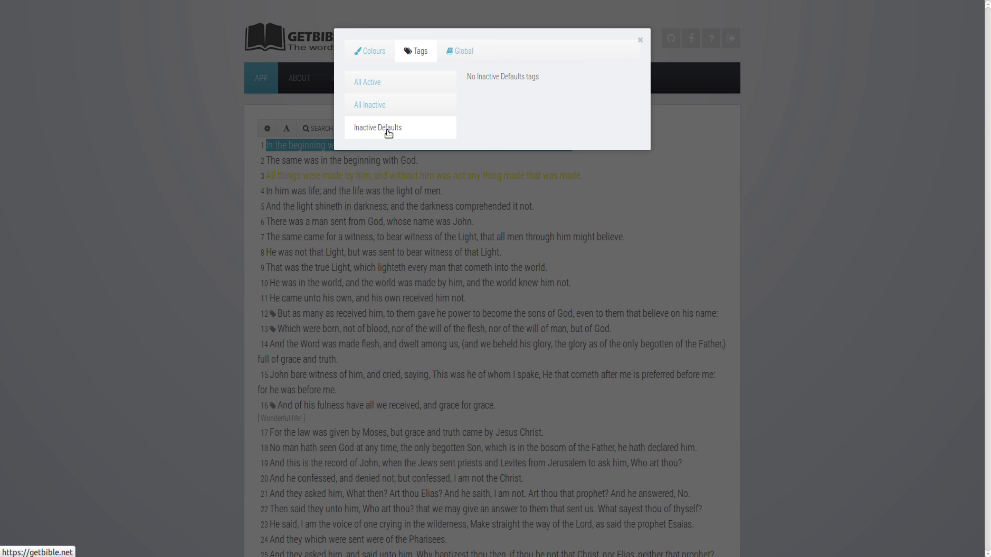
pyautogui.click(384, 84)
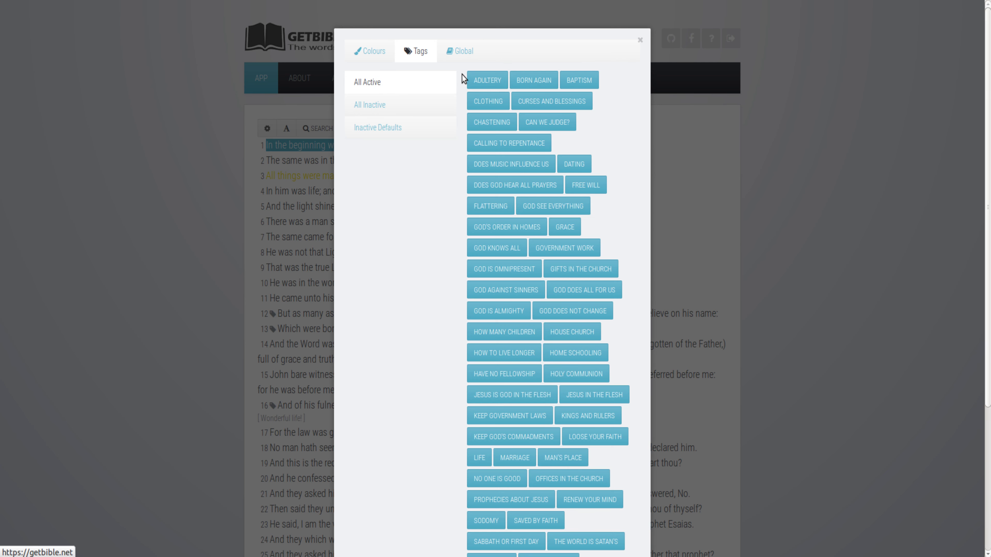
pyautogui.scroll(-1, 479, 158)
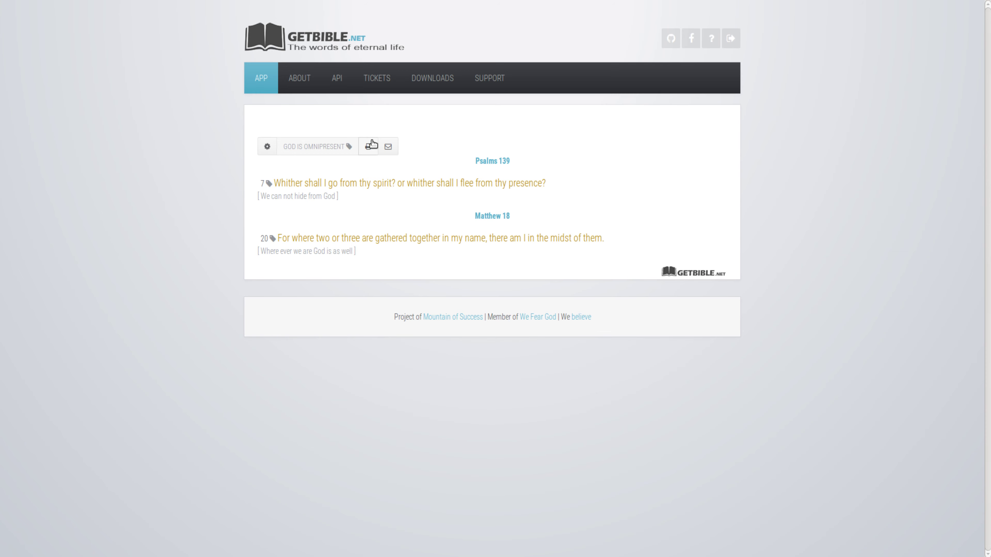
# - Email the God is omnipresent tag page, replacing the prefilled recipient with a new address
pyautogui.click(387, 149)
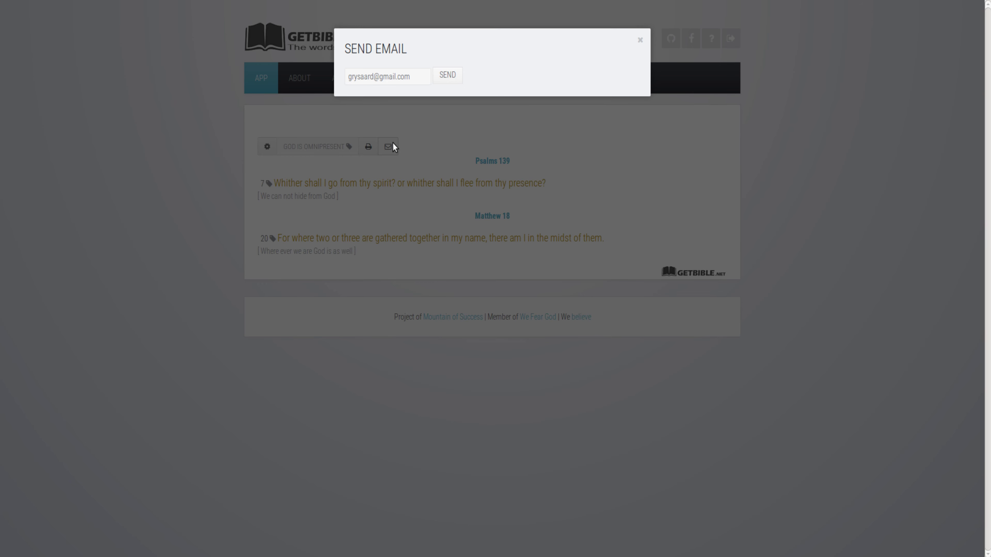
pyautogui.click(416, 77)
pyautogui.moveTo(416, 77); pyautogui.dragTo(338, 76)
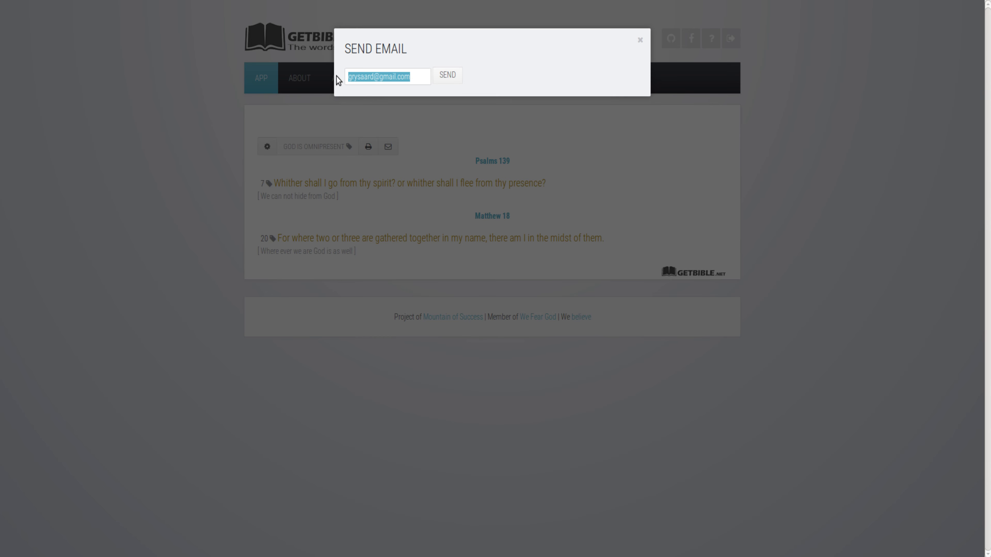
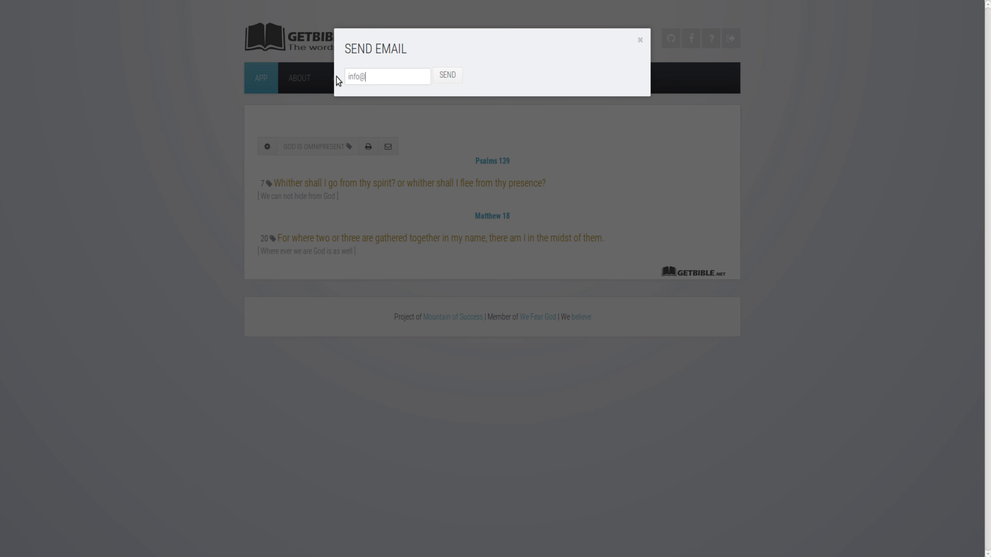
pyautogui.click(445, 75)
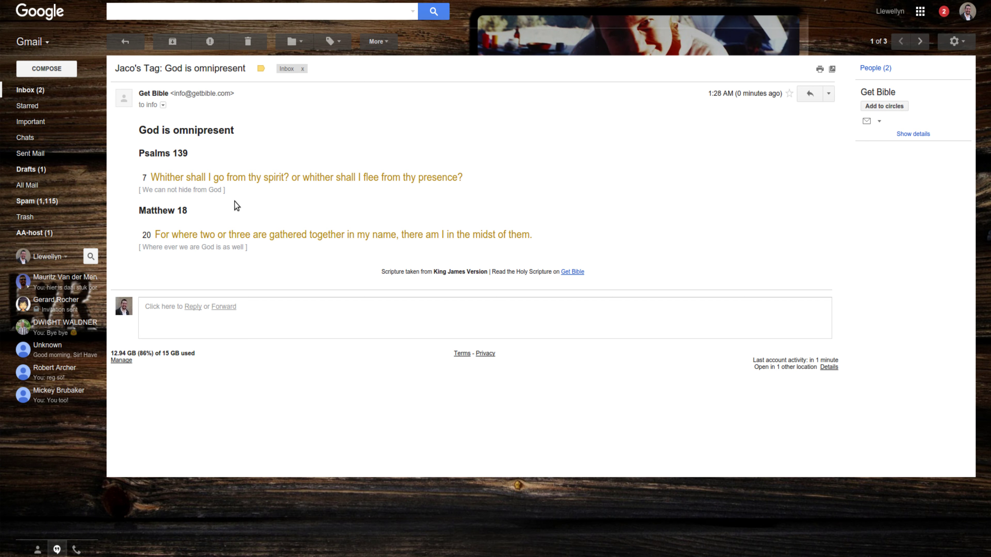
# - In Gmail, inspect the tag email's sender and recipient details and its God is omnipresent heading
pyautogui.click(163, 105)
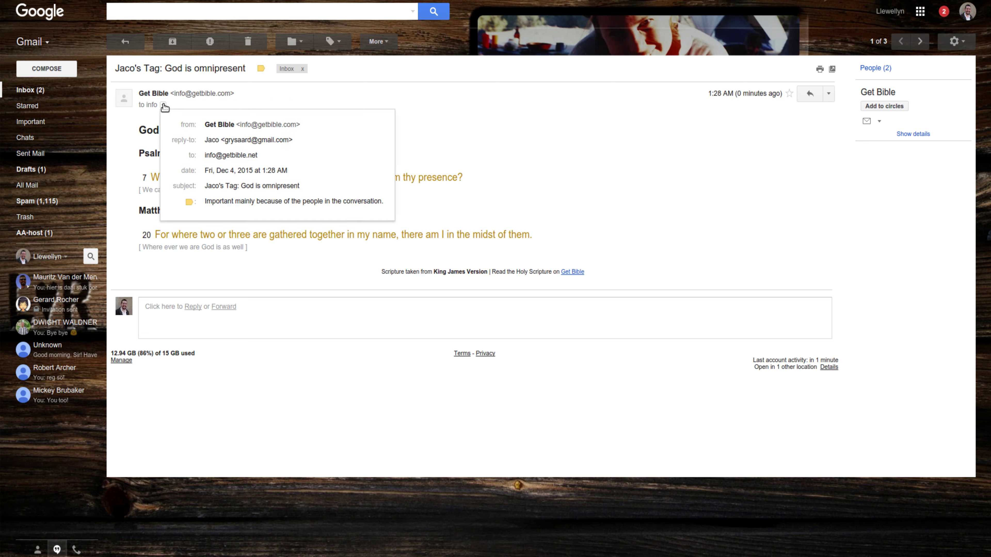
pyautogui.click(473, 167)
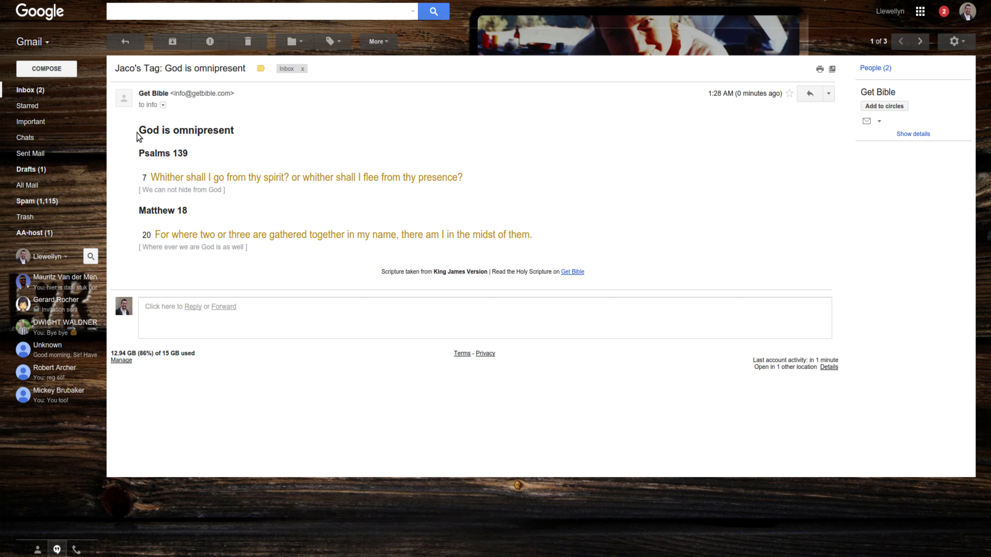
pyautogui.moveTo(245, 137); pyautogui.dragTo(148, 132)
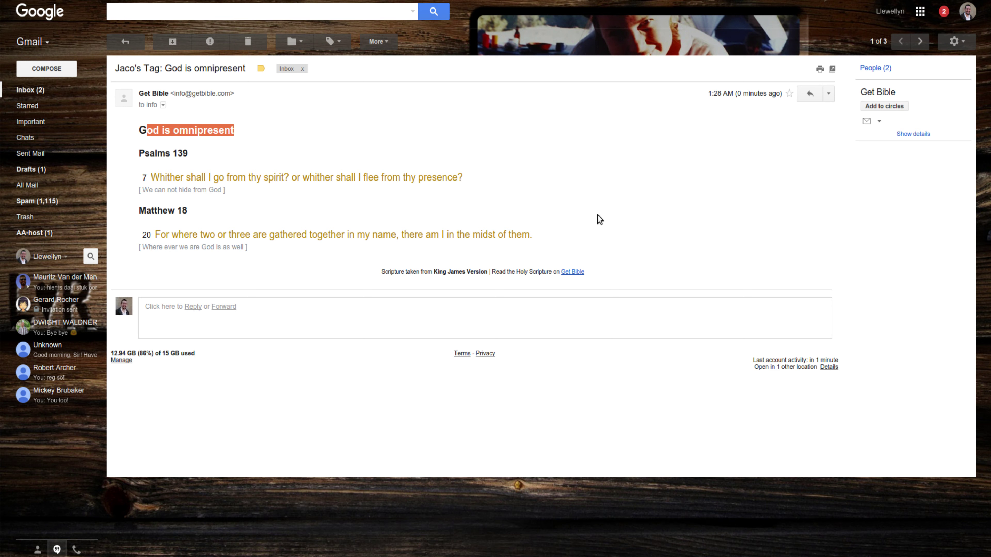
pyautogui.click(509, 195)
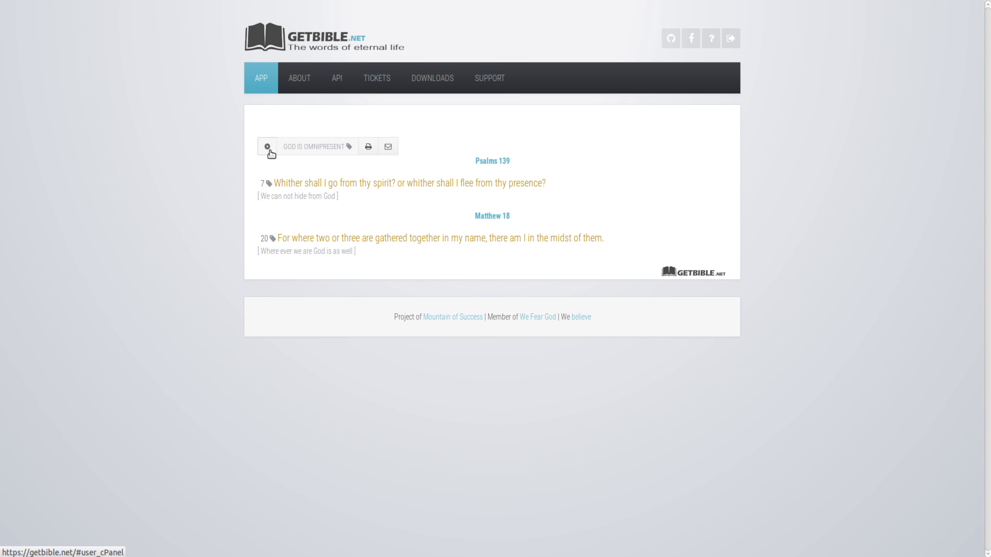
# - Return to John 1 in the reader and switch it to the Afrikaans Ou Vertaling (AOV)
pyautogui.click(261, 80)
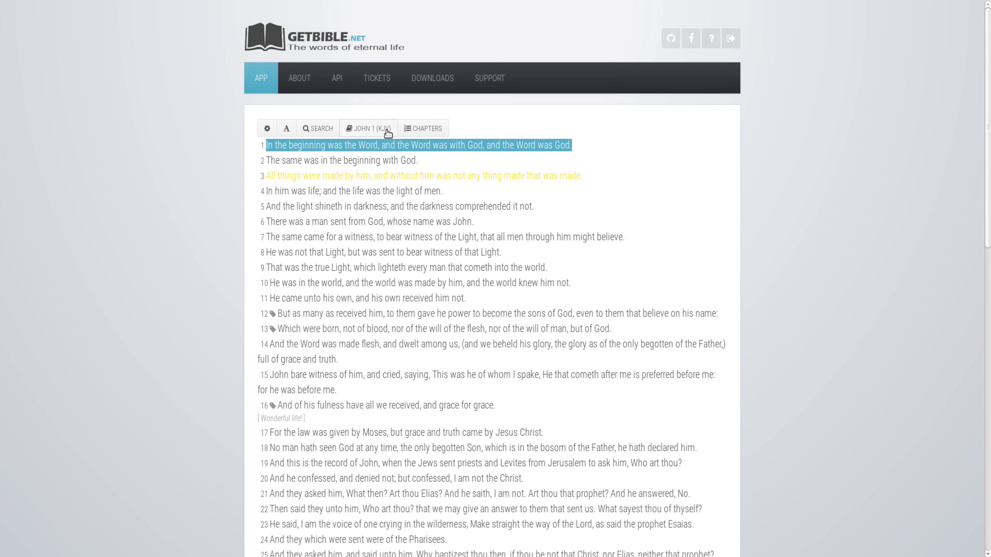
pyautogui.click(373, 128)
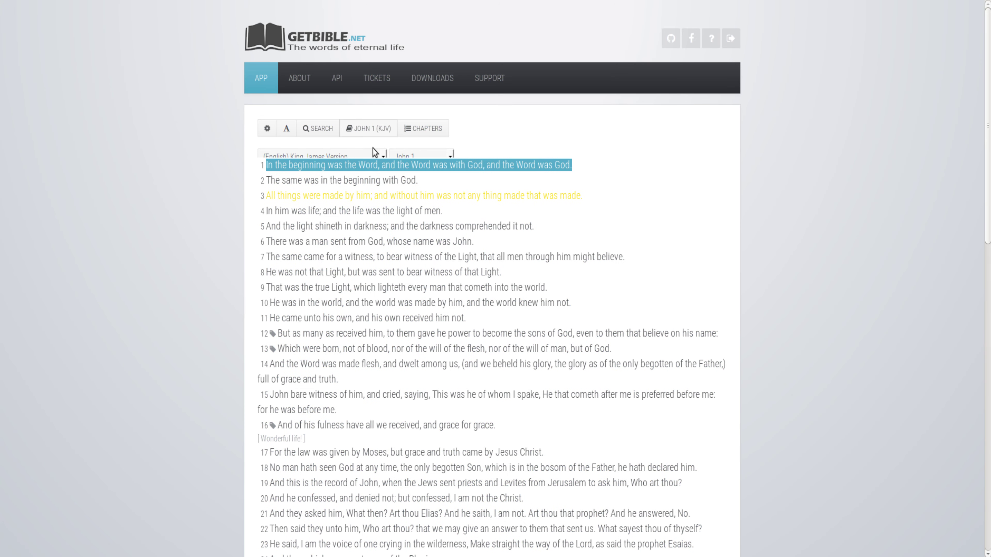
pyautogui.click(351, 156)
pyautogui.click(302, 180)
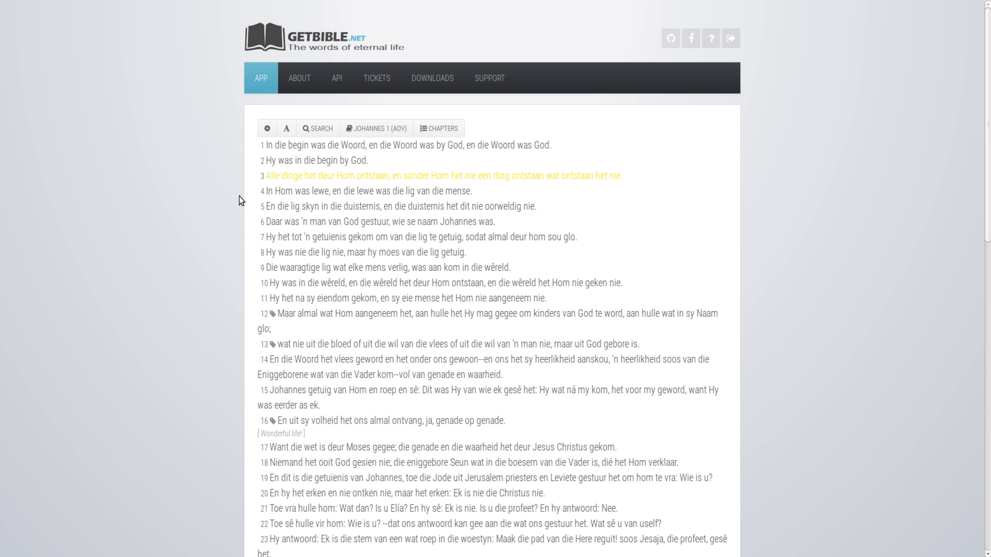
pyautogui.scroll(-2, 197, 265)
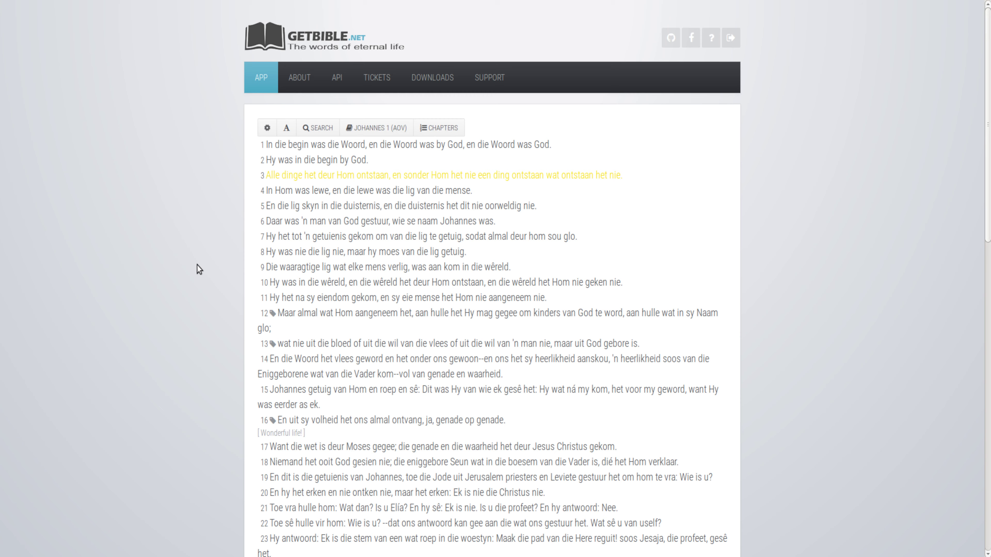
pyautogui.scroll(2, 197, 265)
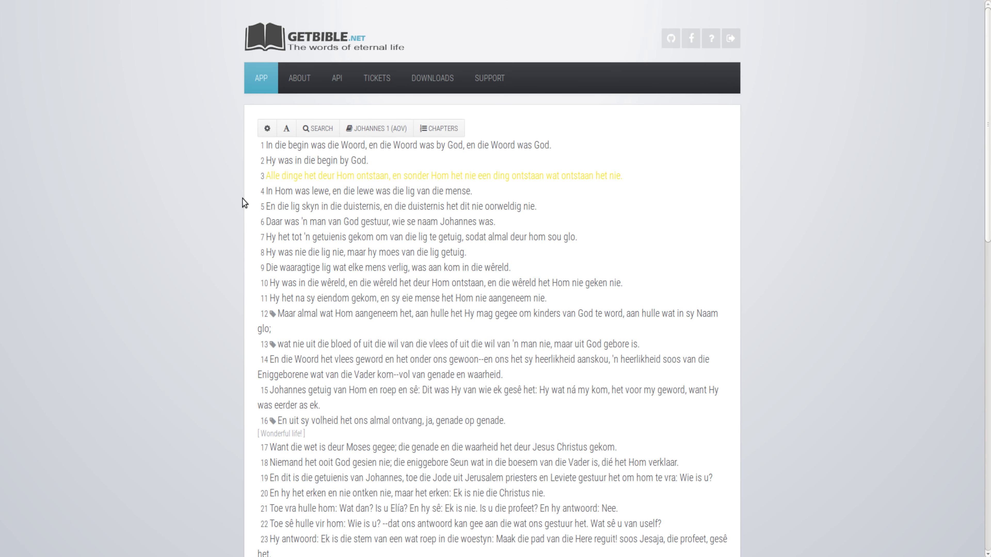
# - From verse 12's tags, open the Afrikaans Born Again tag page and its Send Email form
pyautogui.click(272, 313)
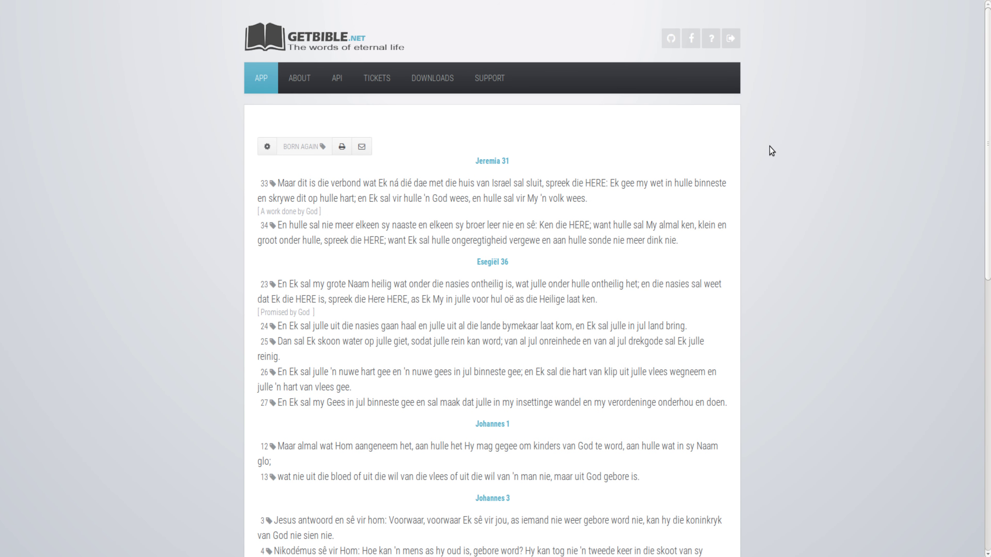
pyautogui.scroll(-7, 772, 150)
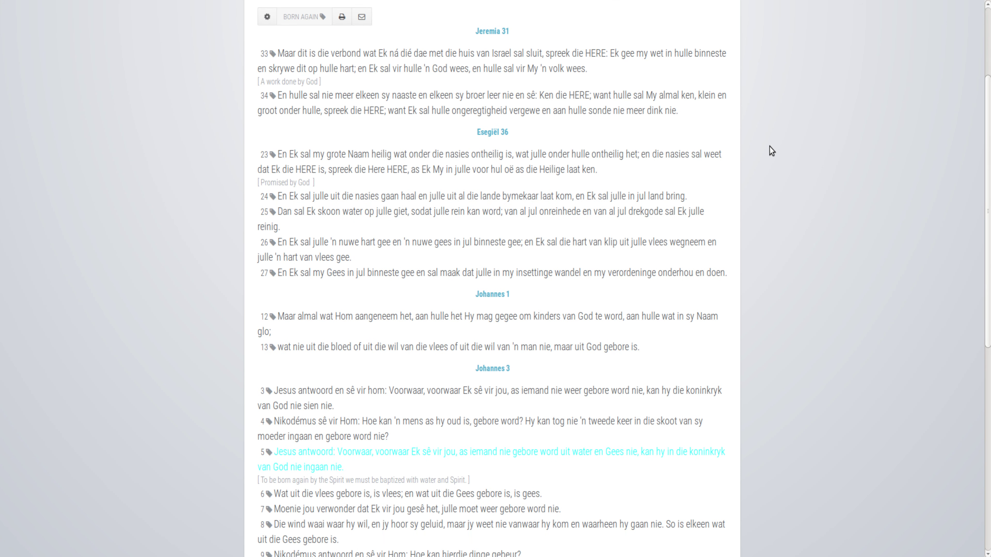
pyautogui.scroll(-7, 772, 150)
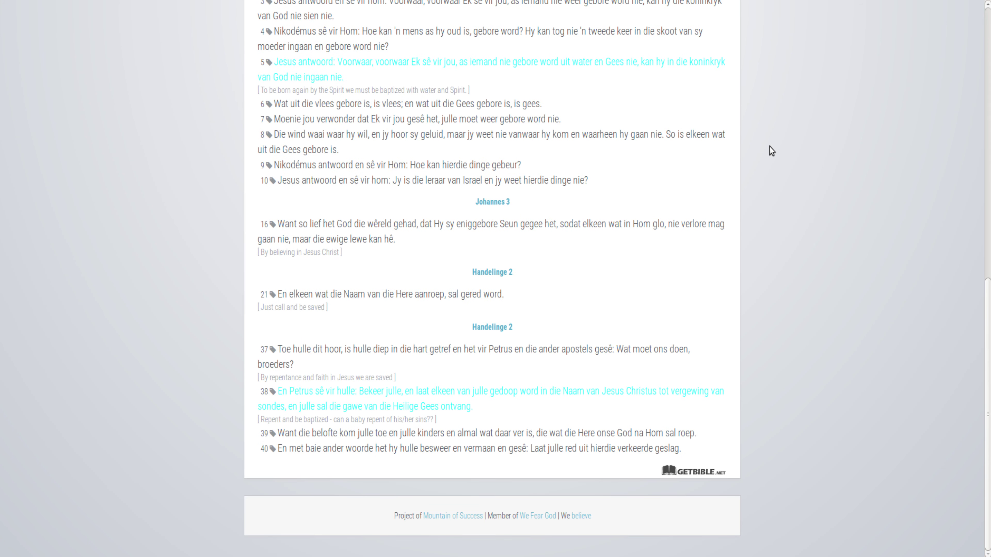
pyautogui.scroll(14, 771, 150)
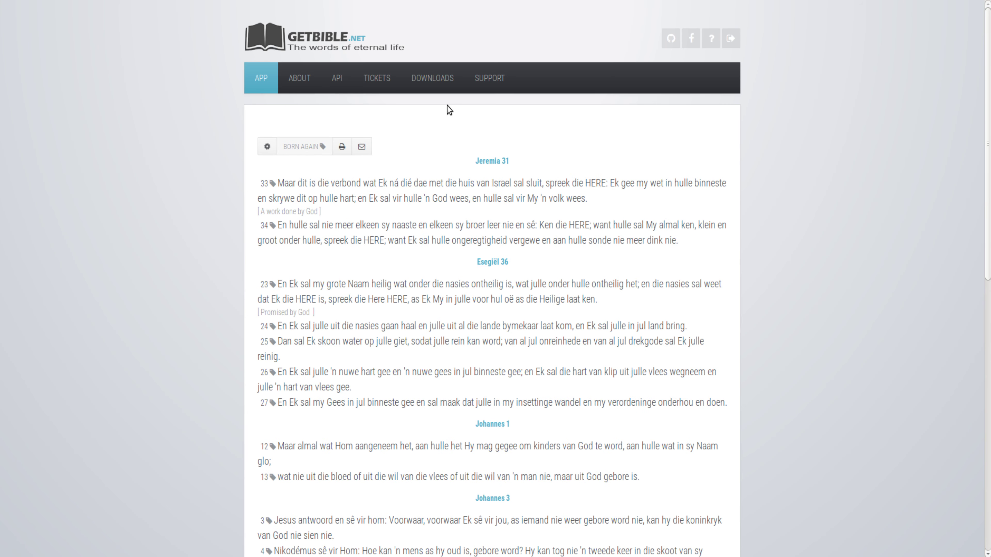
pyautogui.click(361, 146)
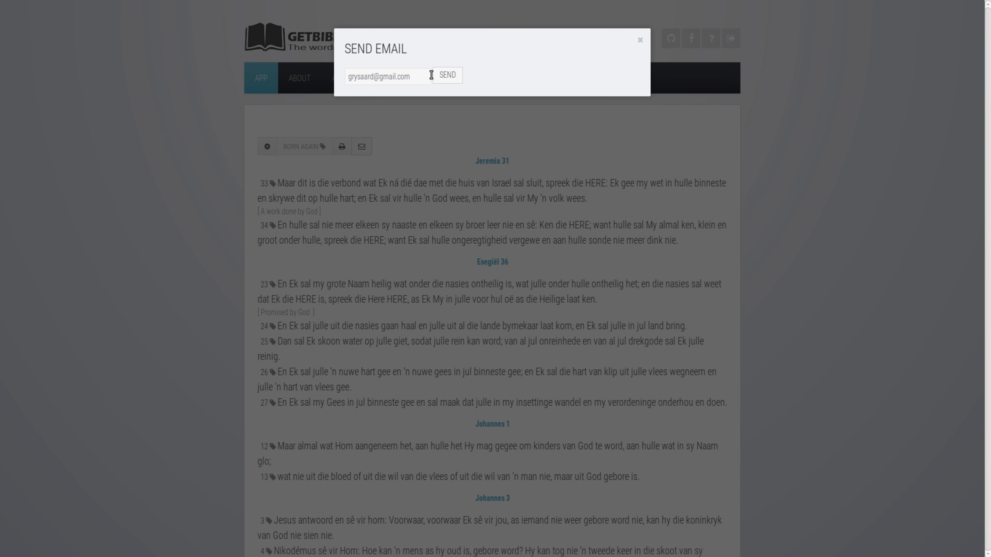
# - Replace the prefilled recipient with a different address from the autocomplete suggestions and send the BORN AGAIN tag page
pyautogui.moveTo(429, 76); pyautogui.dragTo(337, 74)
pyautogui.write('info')
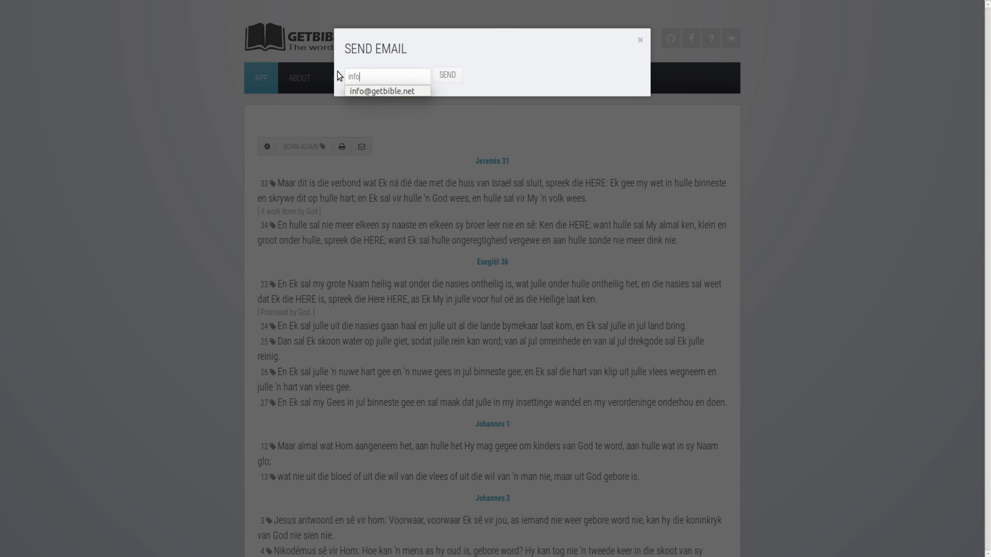
pyautogui.click(380, 92)
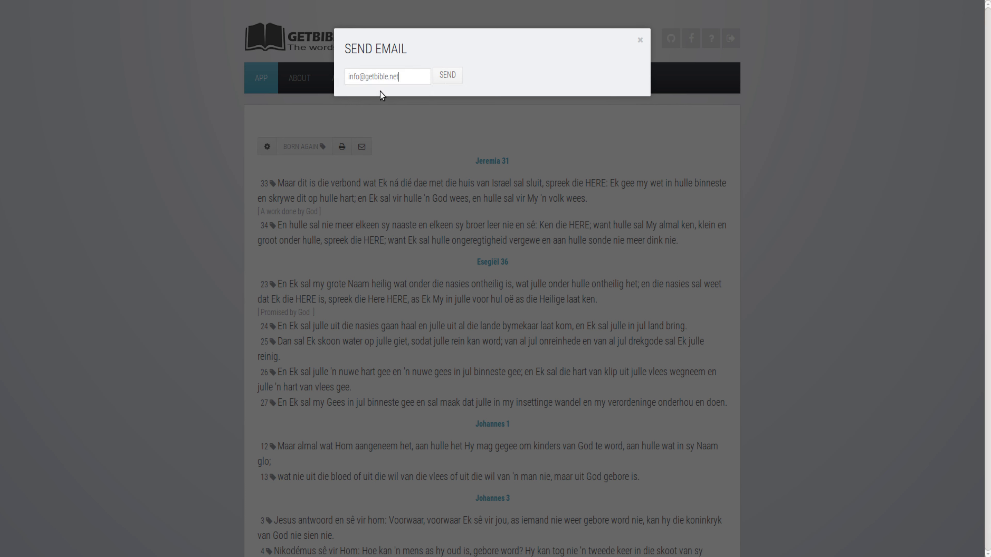
pyautogui.click(448, 76)
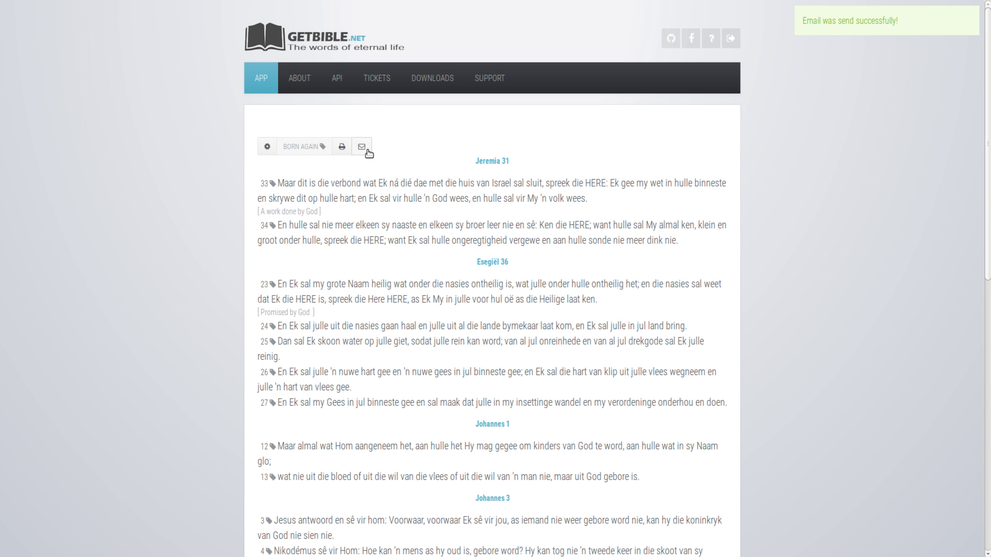
pyautogui.click(343, 149)
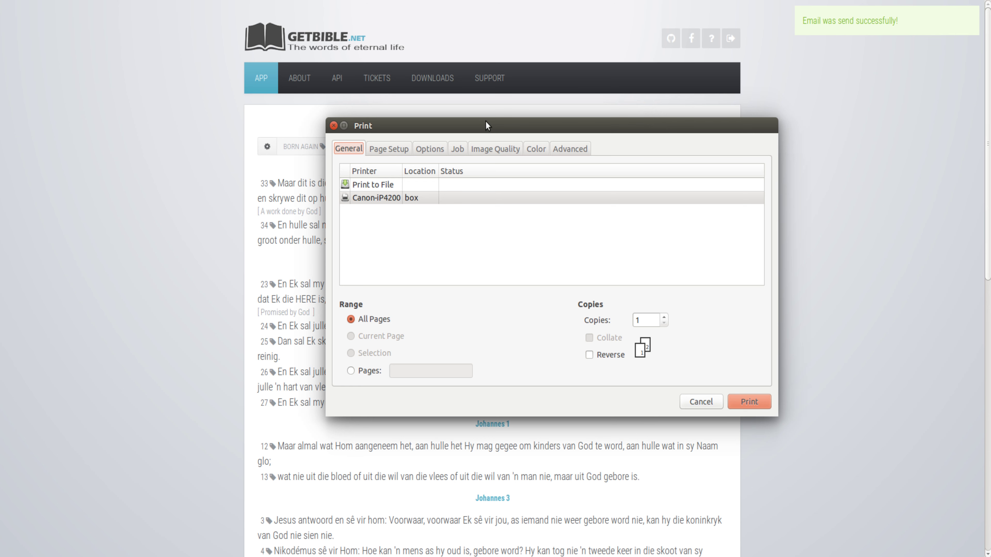
pyautogui.moveTo(479, 125); pyautogui.dragTo(423, 122)
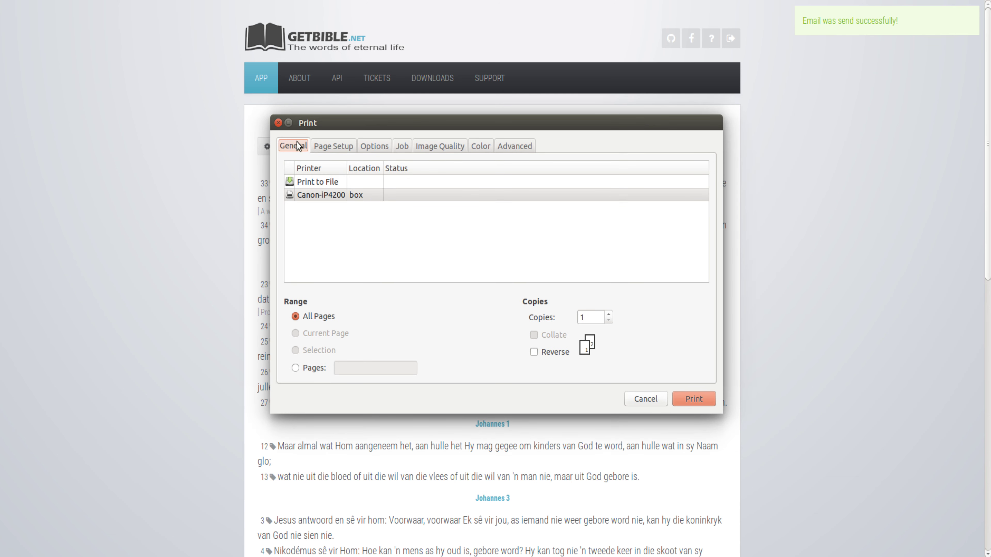
pyautogui.click(279, 123)
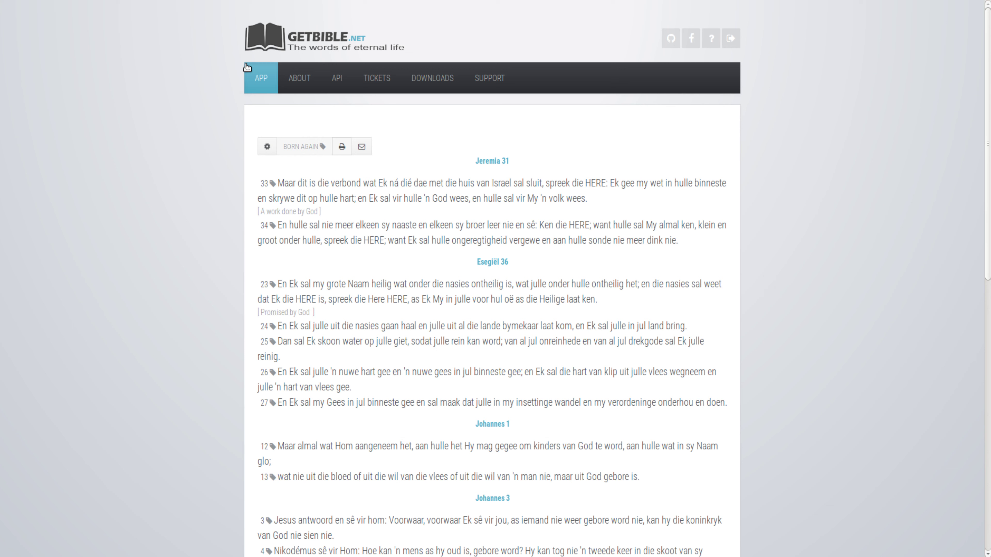
# - Back in the John 1 reader, tag verse 6 as Born Again using the 'Bor' tag search
pyautogui.click(254, 80)
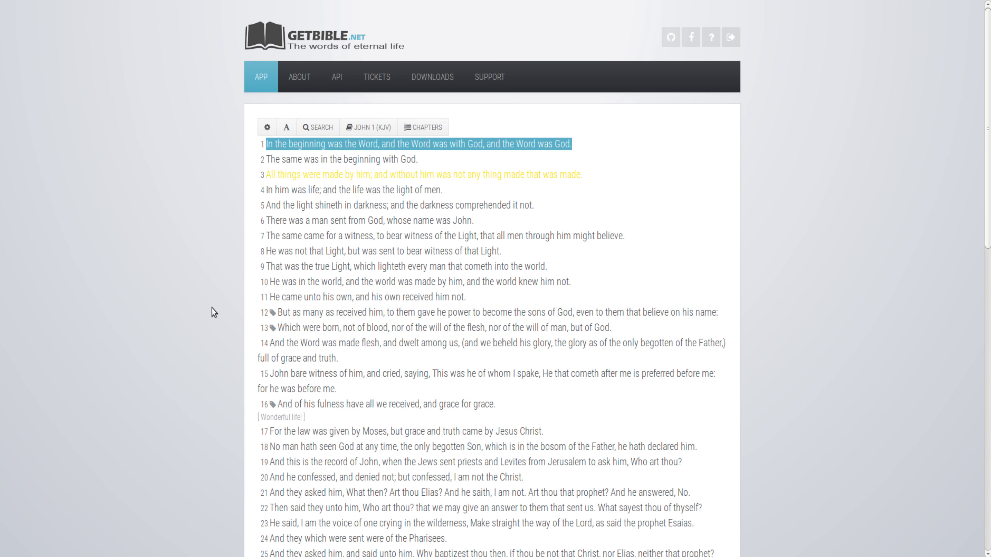
pyautogui.scroll(-2, 212, 309)
pyautogui.click(352, 157)
pyautogui.click(515, 110)
pyautogui.write('B')
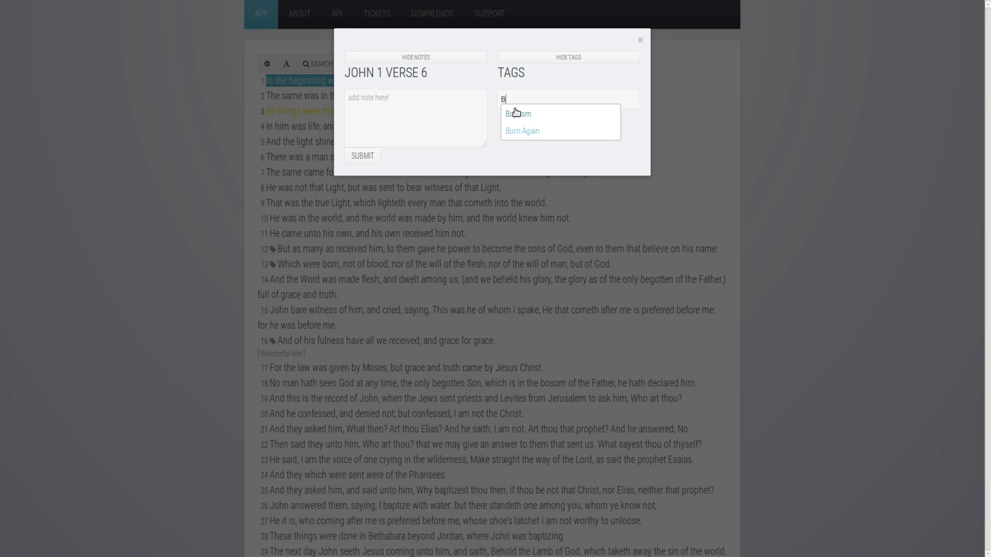
pyautogui.write('or')
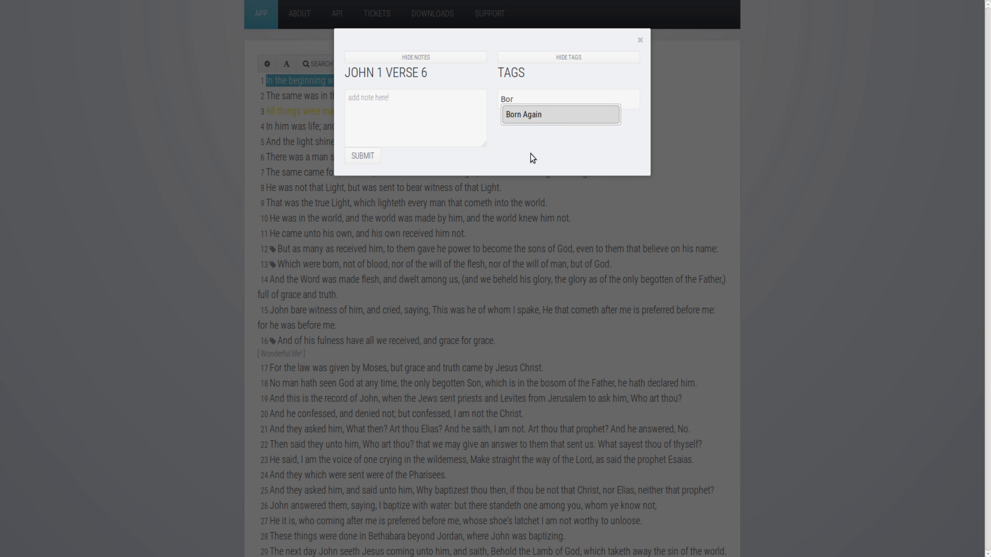
pyautogui.press('BackSpace')
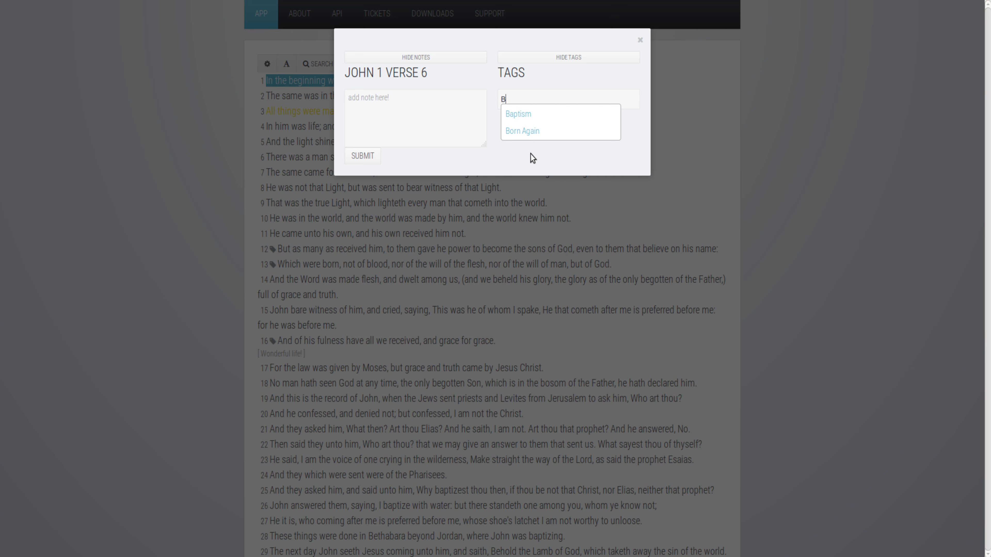
pyautogui.click(513, 133)
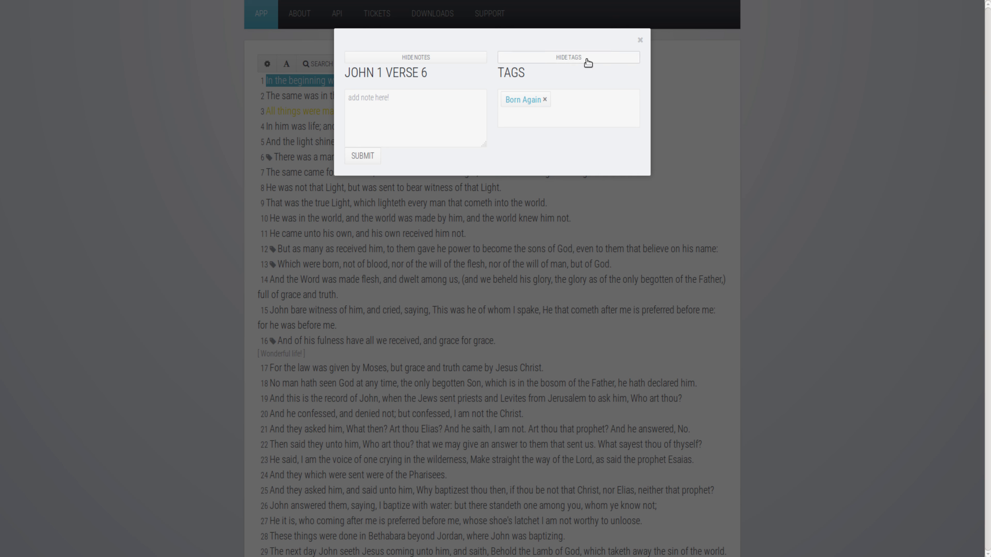
# - Remove Born Again from verse 6, then clear verse 16's Life tag and 'Wonderful life!' note
pyautogui.click(545, 99)
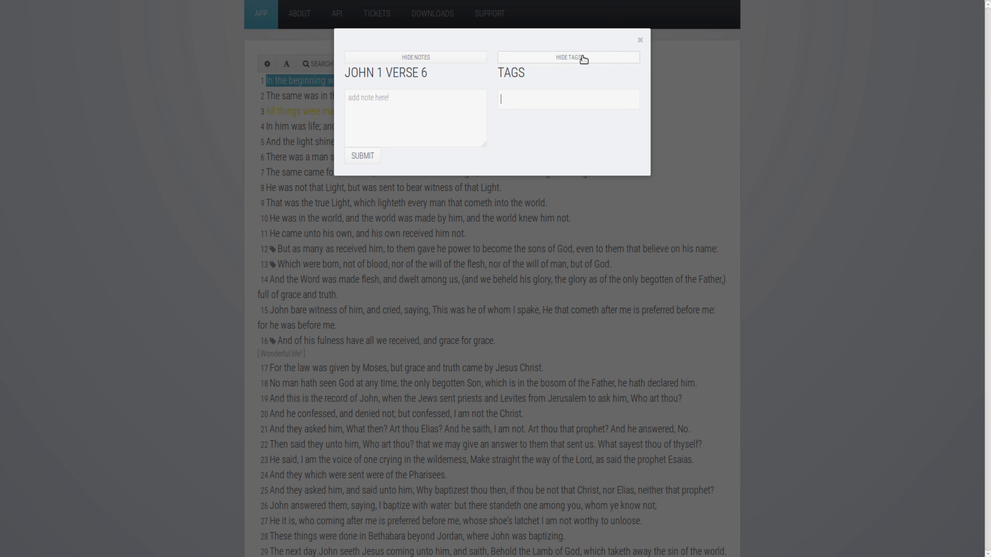
pyautogui.click(639, 40)
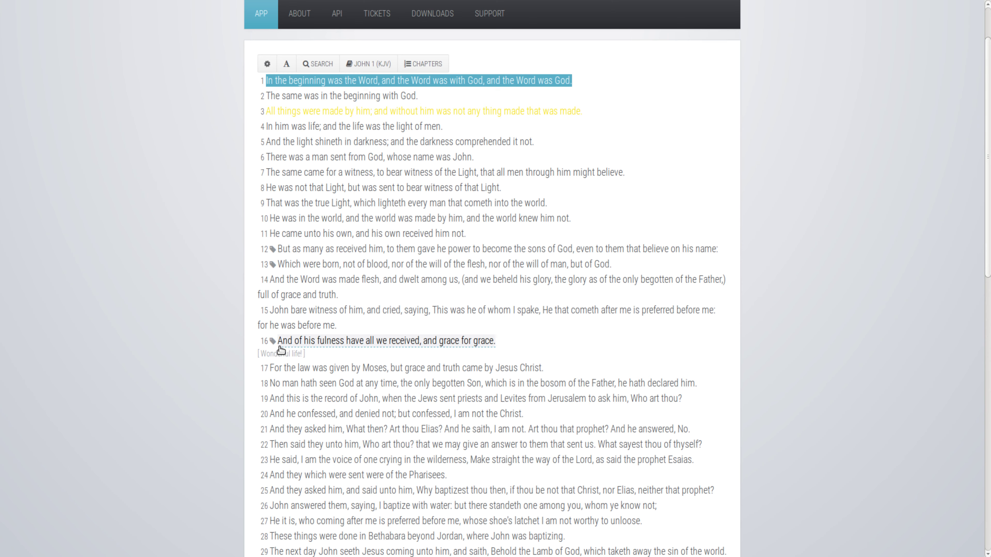
pyautogui.click(269, 341)
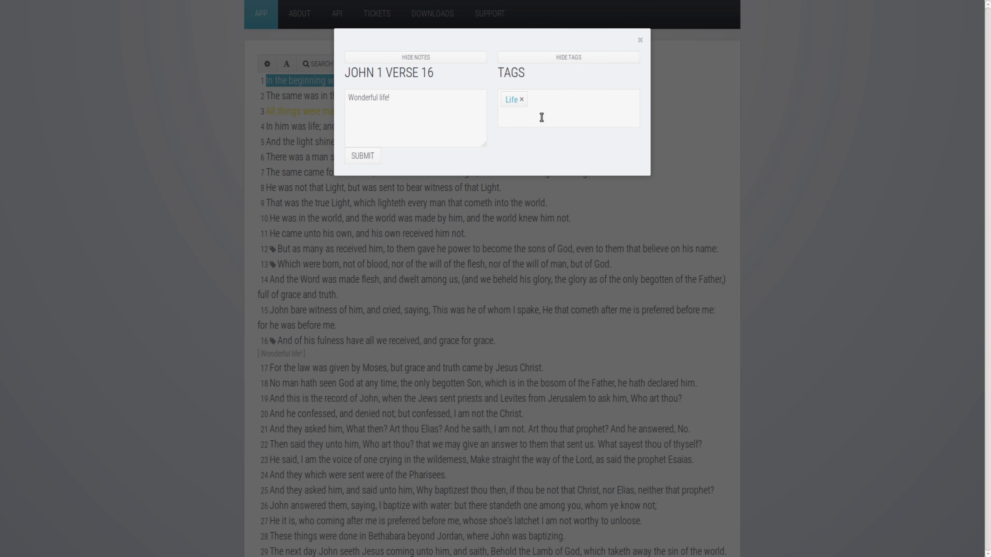
pyautogui.click(523, 99)
pyautogui.moveTo(447, 104); pyautogui.dragTo(320, 90)
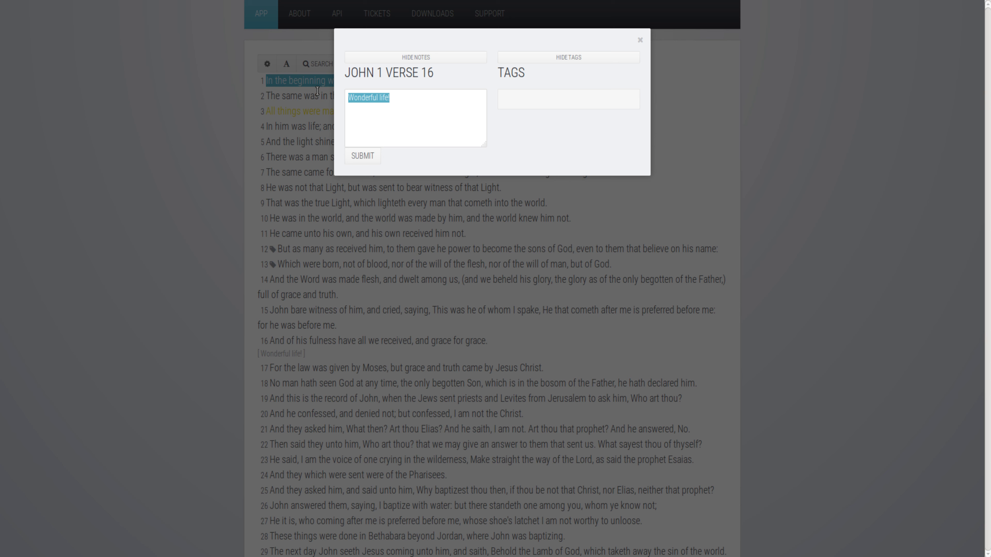
pyautogui.press('BackSpace')
pyautogui.click(369, 158)
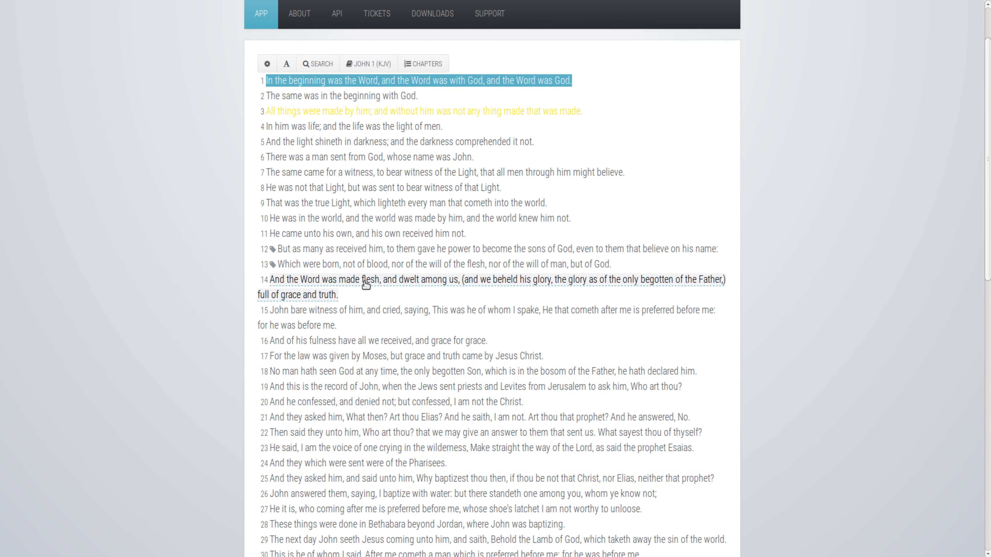
# - From verse 13's panel, hide tags and notes chapter-wide, show them again, then close the panel
pyautogui.click(272, 265)
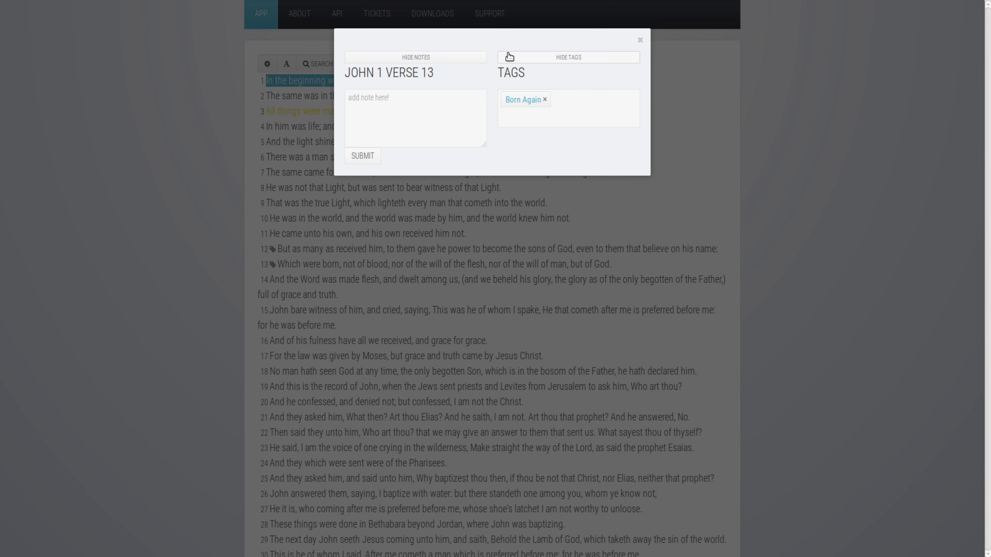
pyautogui.click(532, 58)
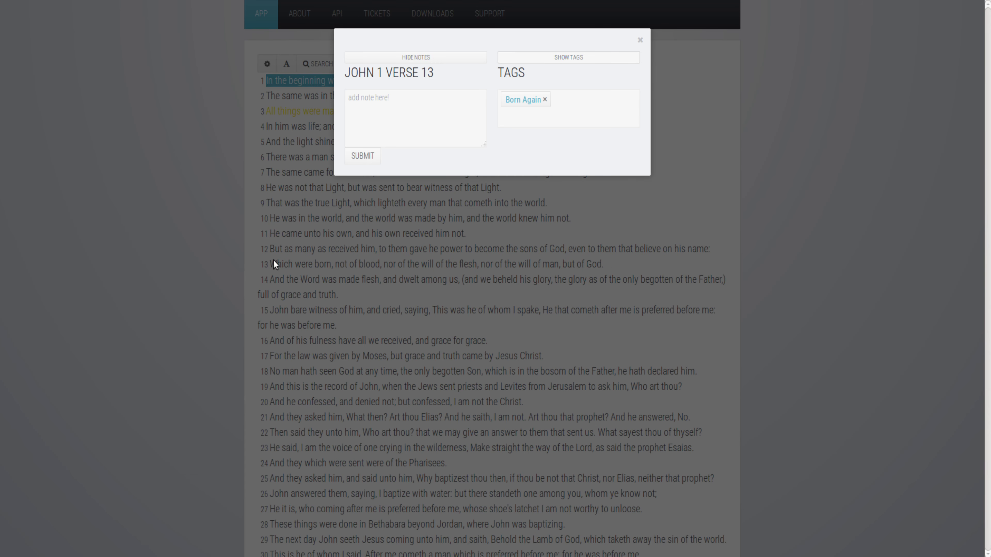
pyautogui.click(417, 59)
pyautogui.click(449, 59)
pyautogui.click(557, 58)
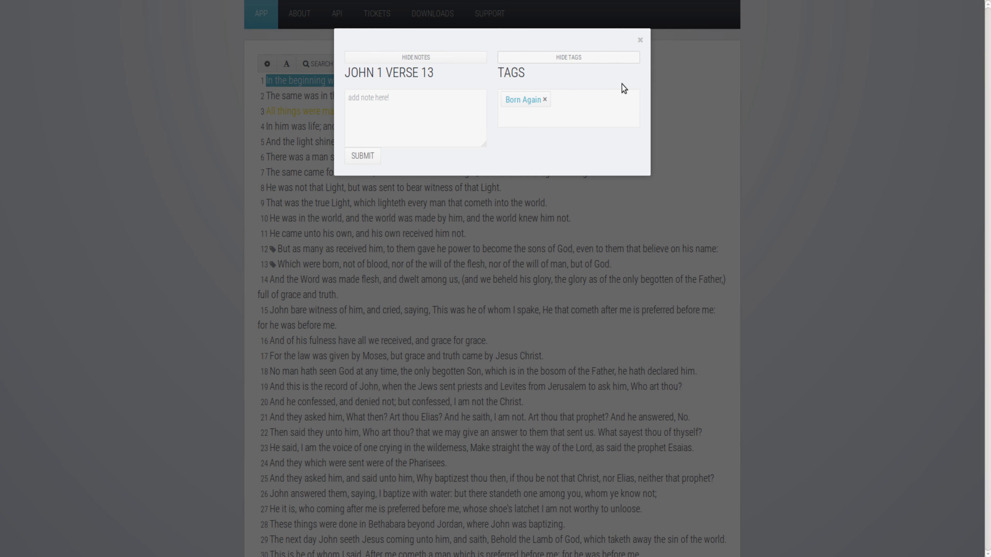
pyautogui.click(640, 39)
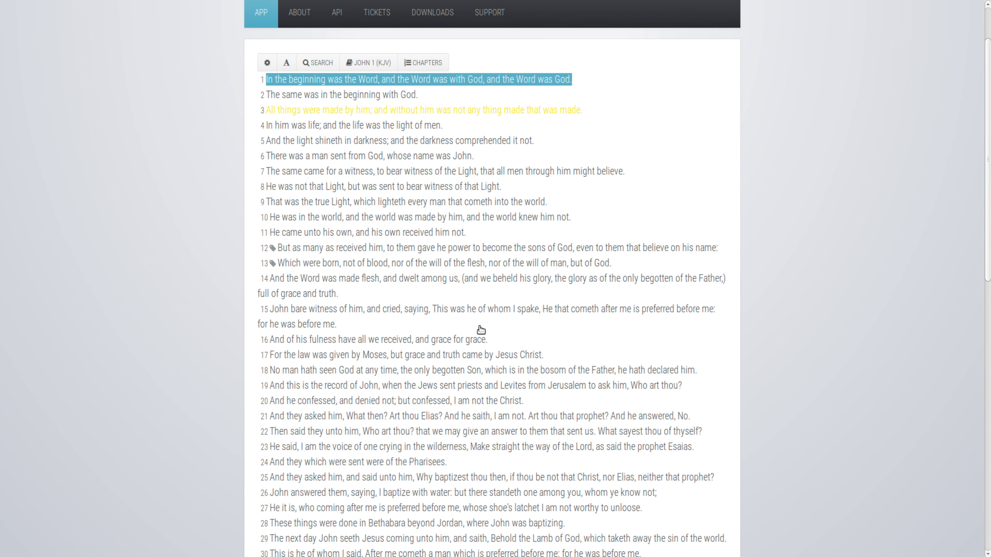
pyautogui.scroll(-5, 478, 331)
pyautogui.scroll(-4, 477, 331)
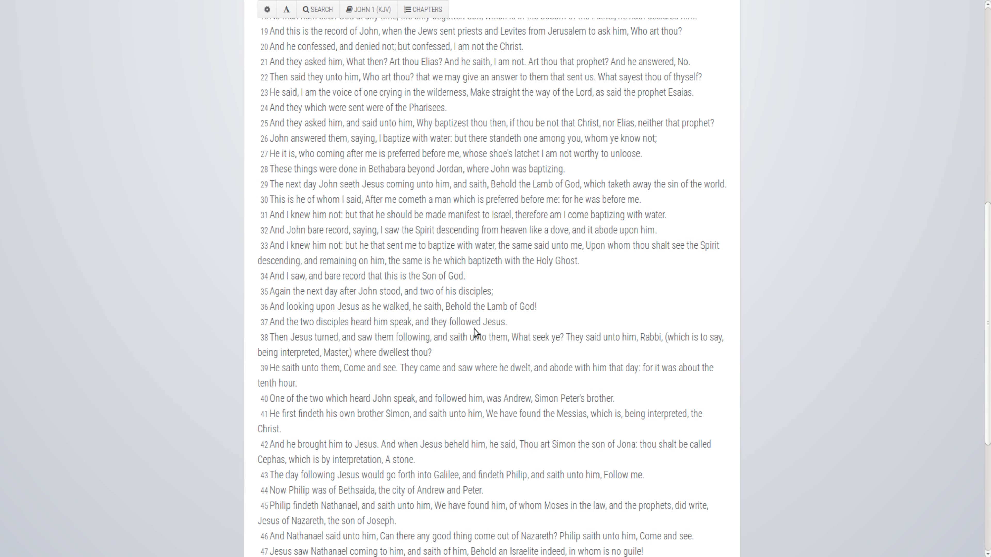
pyautogui.scroll(11, 474, 329)
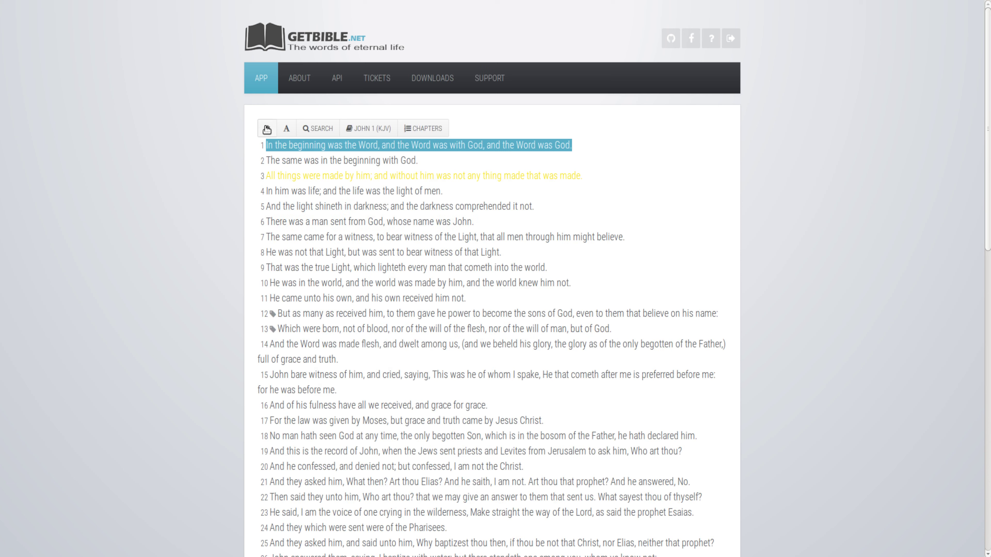
pyautogui.click(285, 124)
pyautogui.click(285, 124)
pyautogui.click(285, 125)
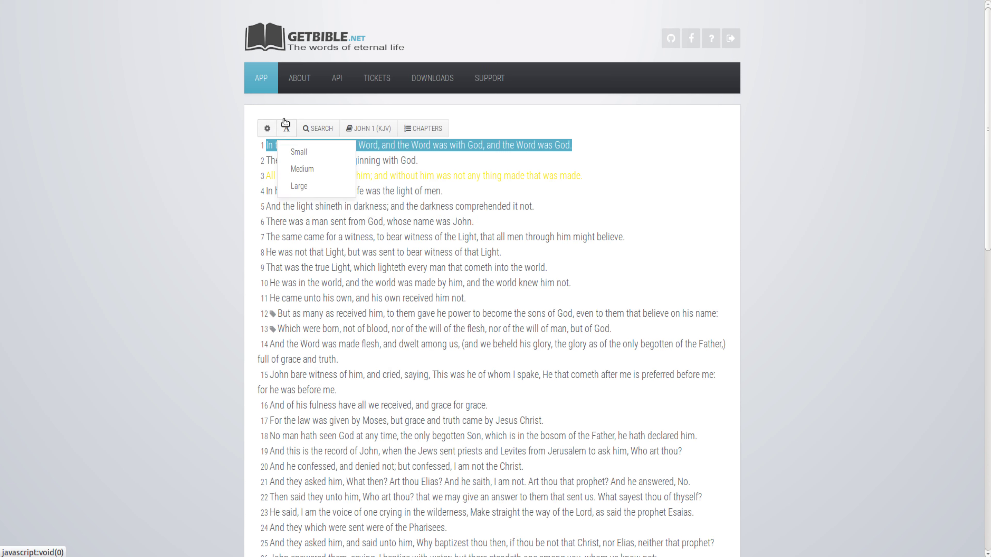
pyautogui.click(269, 132)
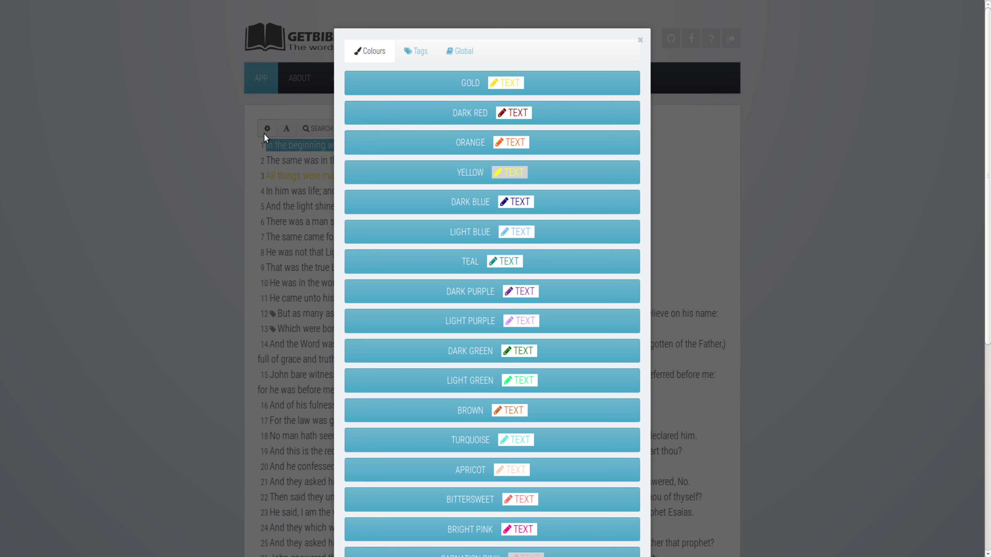
pyautogui.click(429, 52)
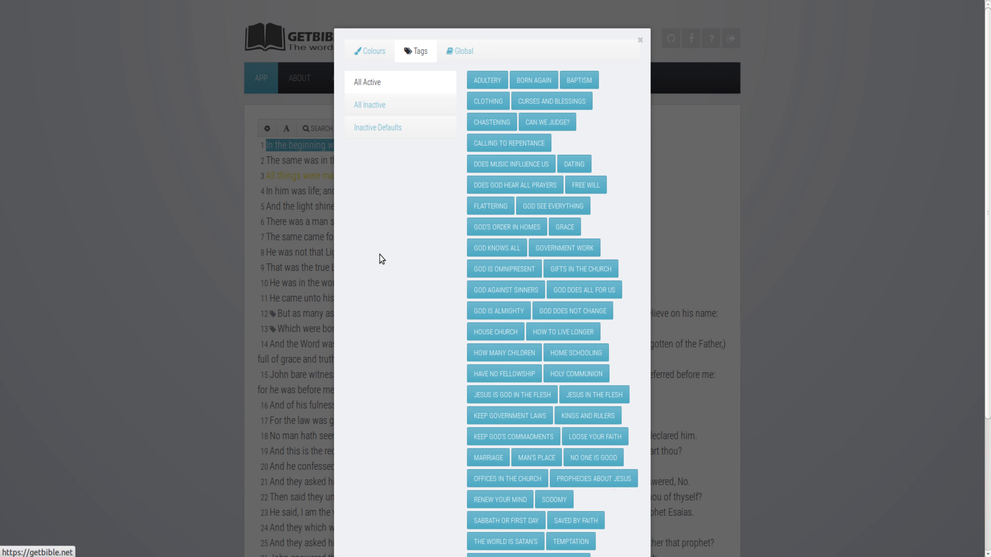
pyautogui.scroll(-4, 377, 262)
pyautogui.scroll(4, 374, 261)
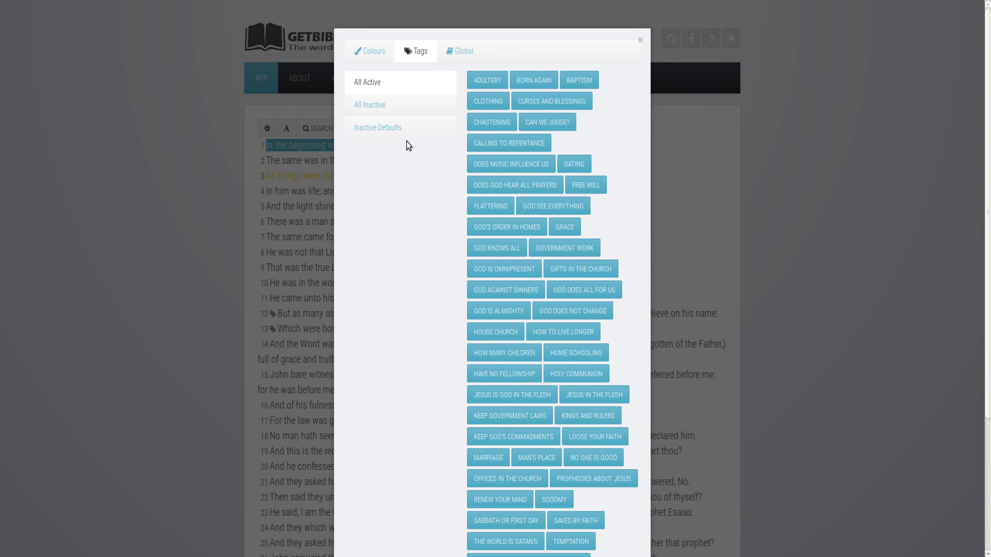
pyautogui.click(457, 53)
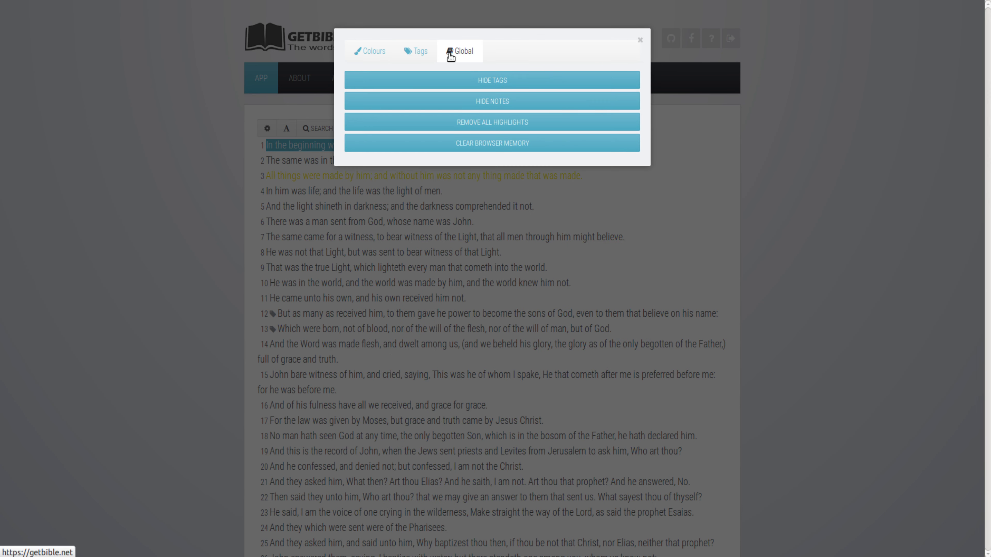
pyautogui.click(420, 51)
pyautogui.click(639, 42)
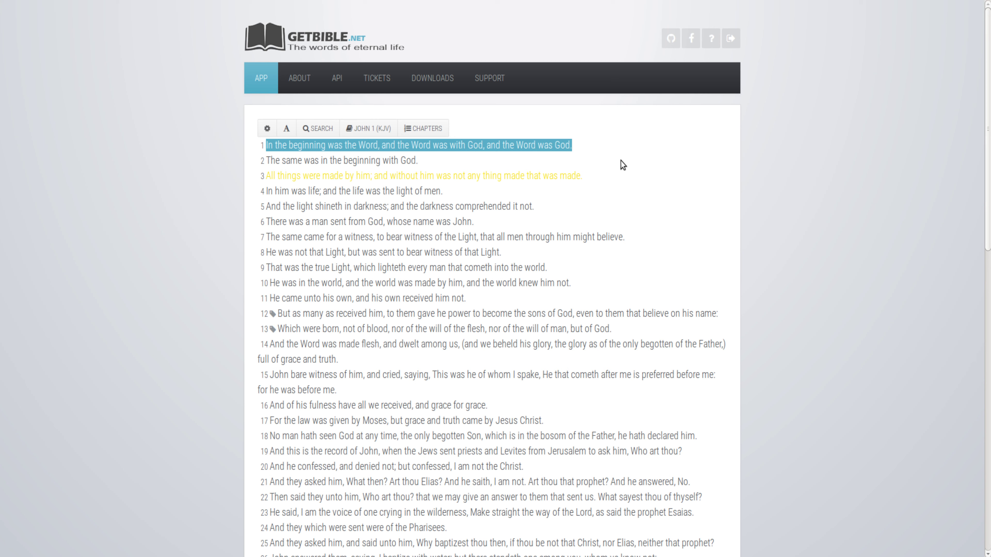
pyautogui.click(264, 132)
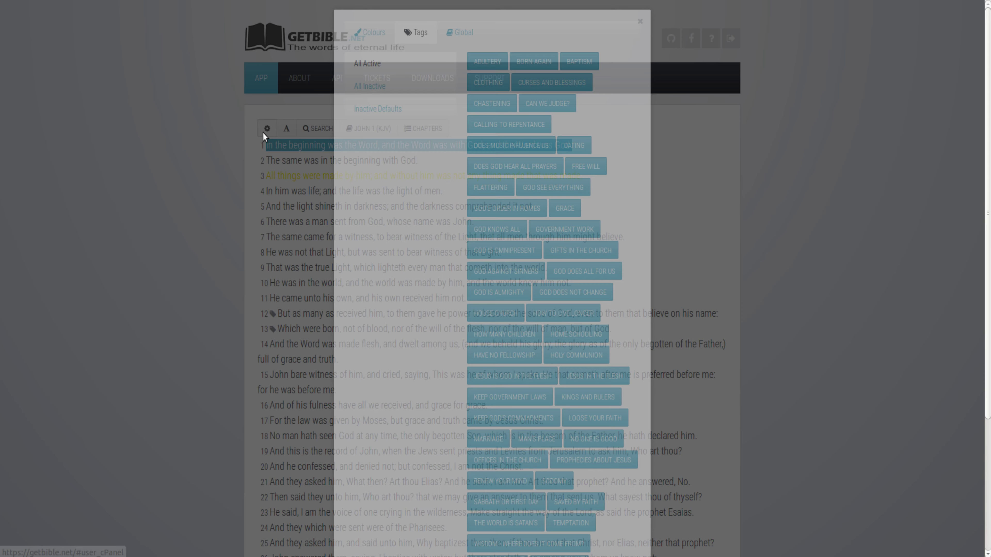
pyautogui.click(263, 133)
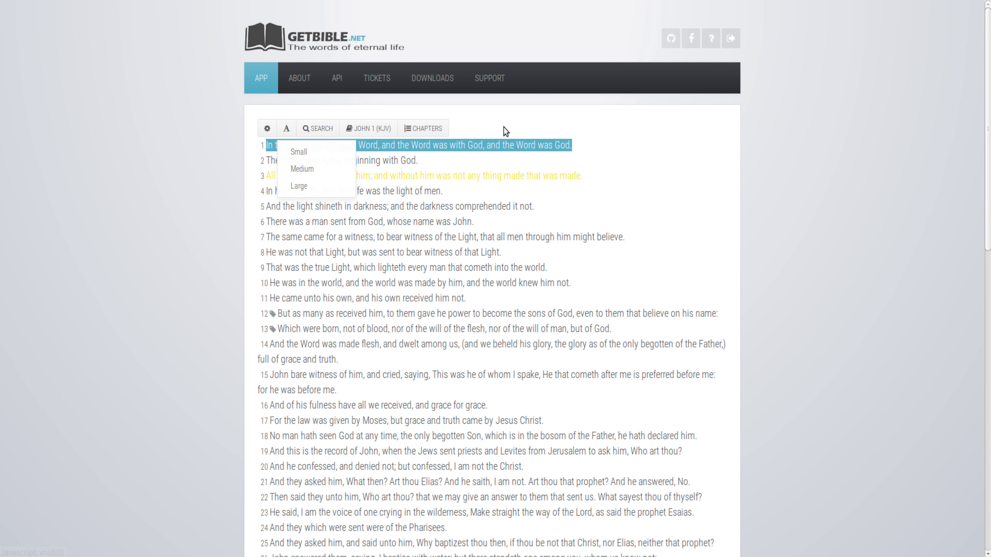
pyautogui.click(665, 159)
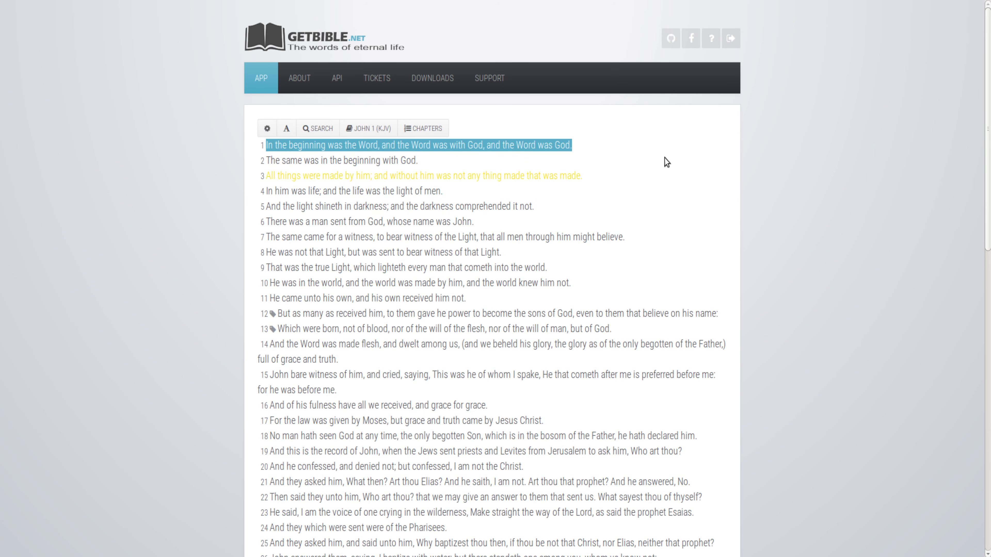